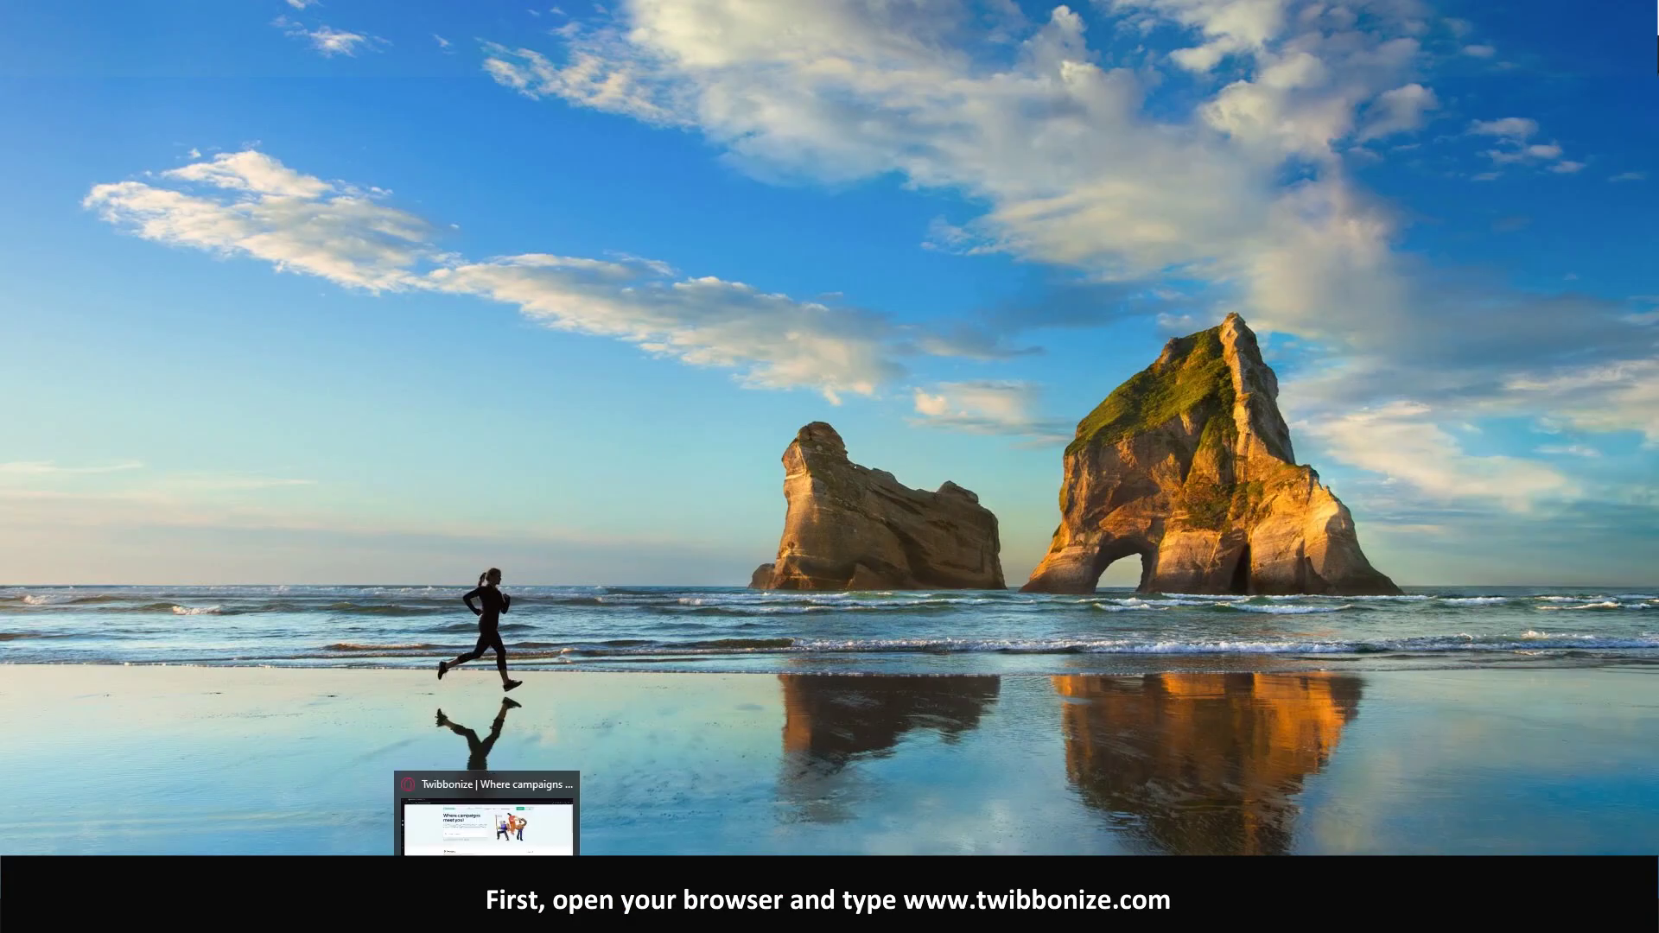
- Switch to the browser with the Twibbonize site and log in with the Facebook account
left_click(487, 914)
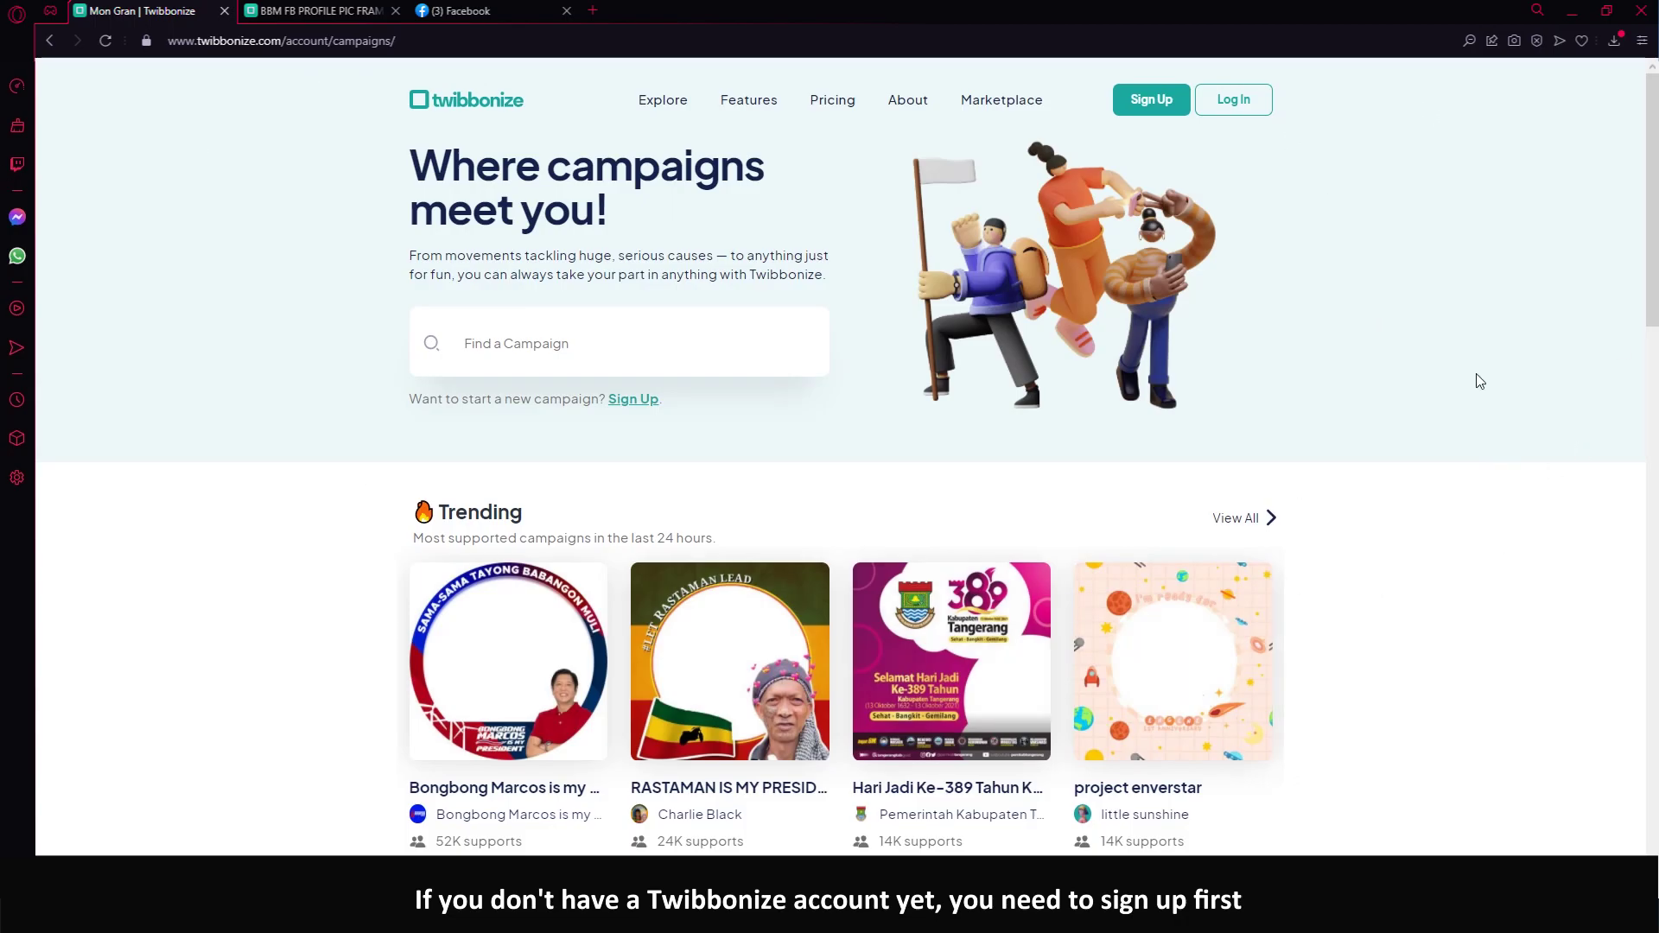
left_click(1144, 120)
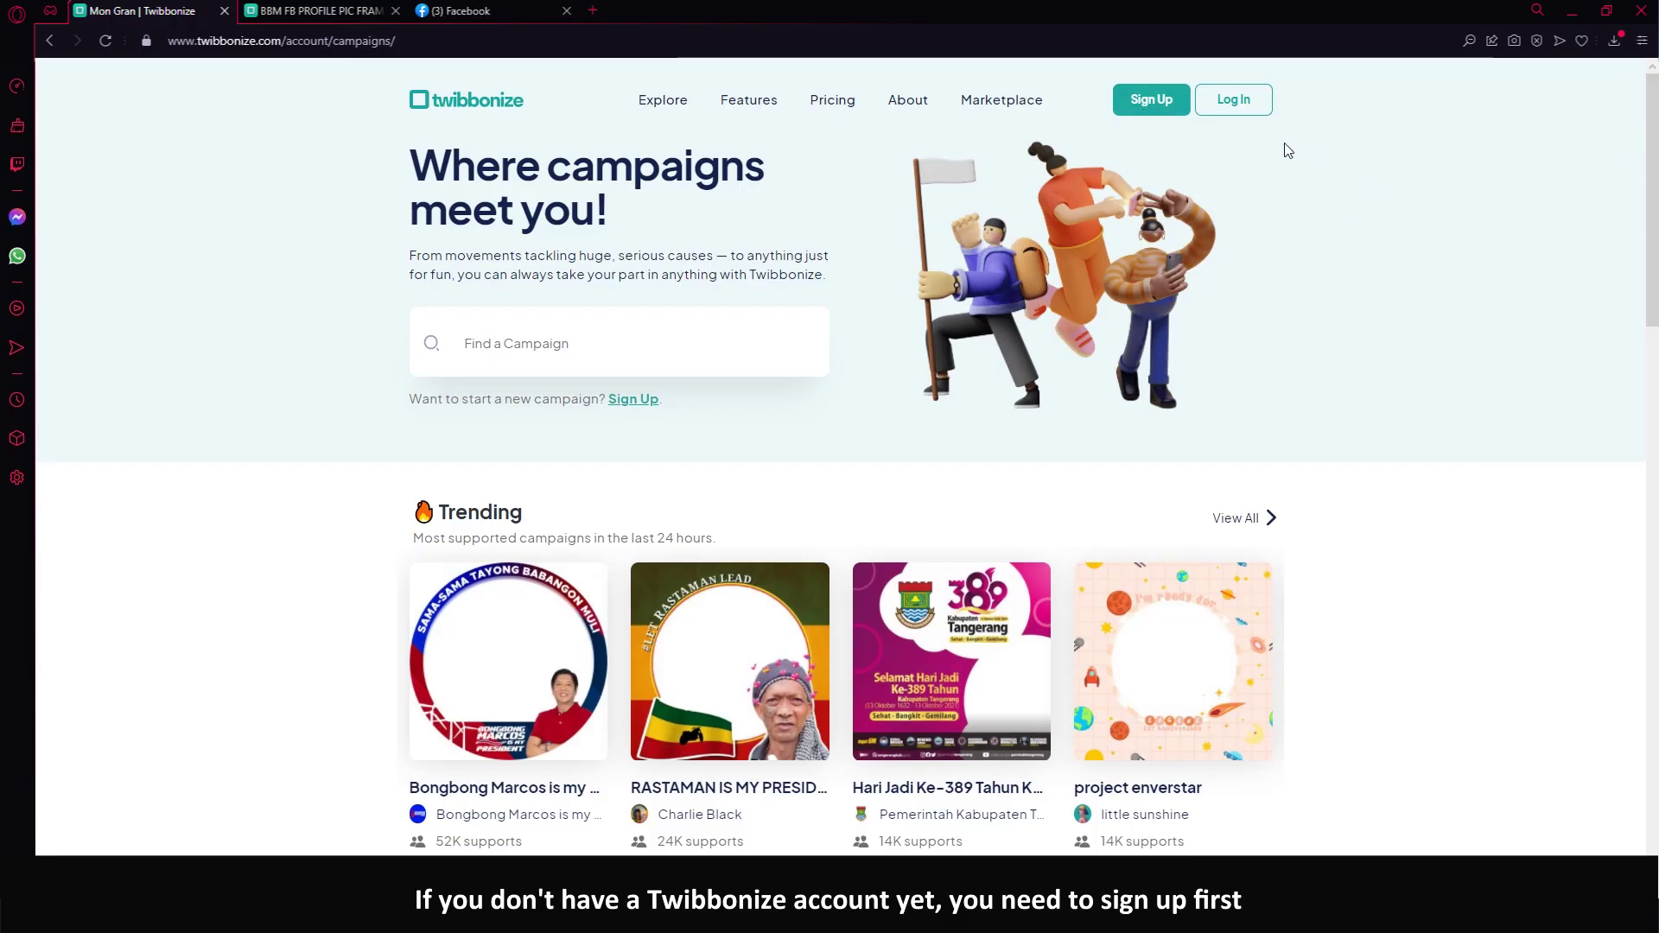
left_click(1248, 102)
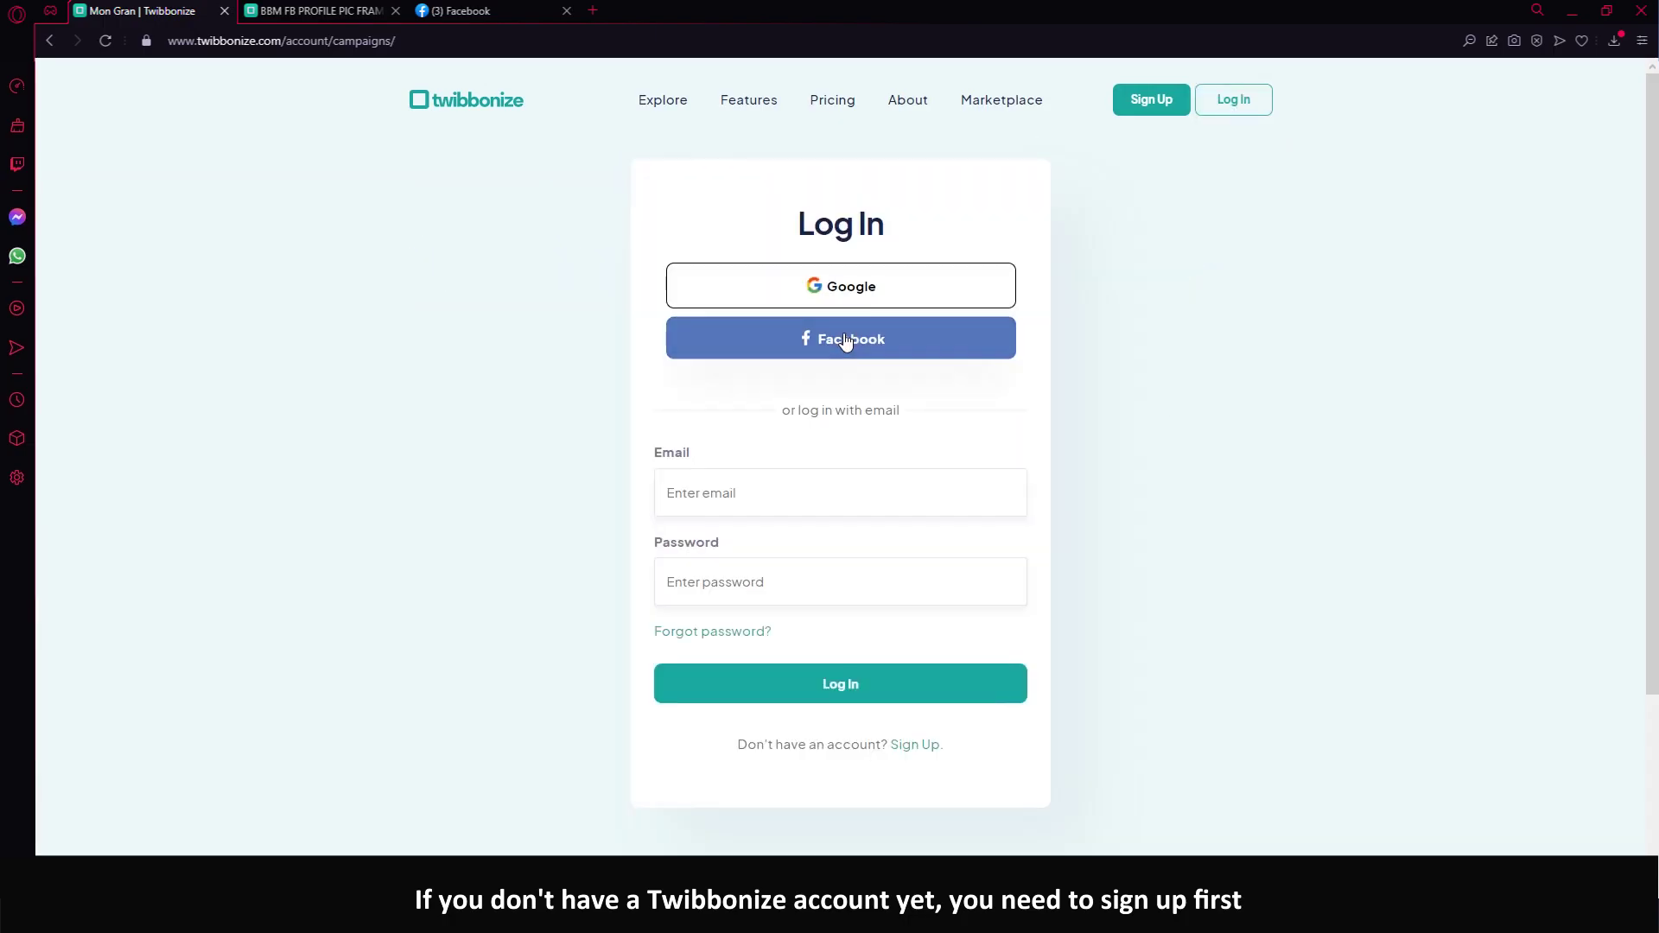
left_click(846, 341)
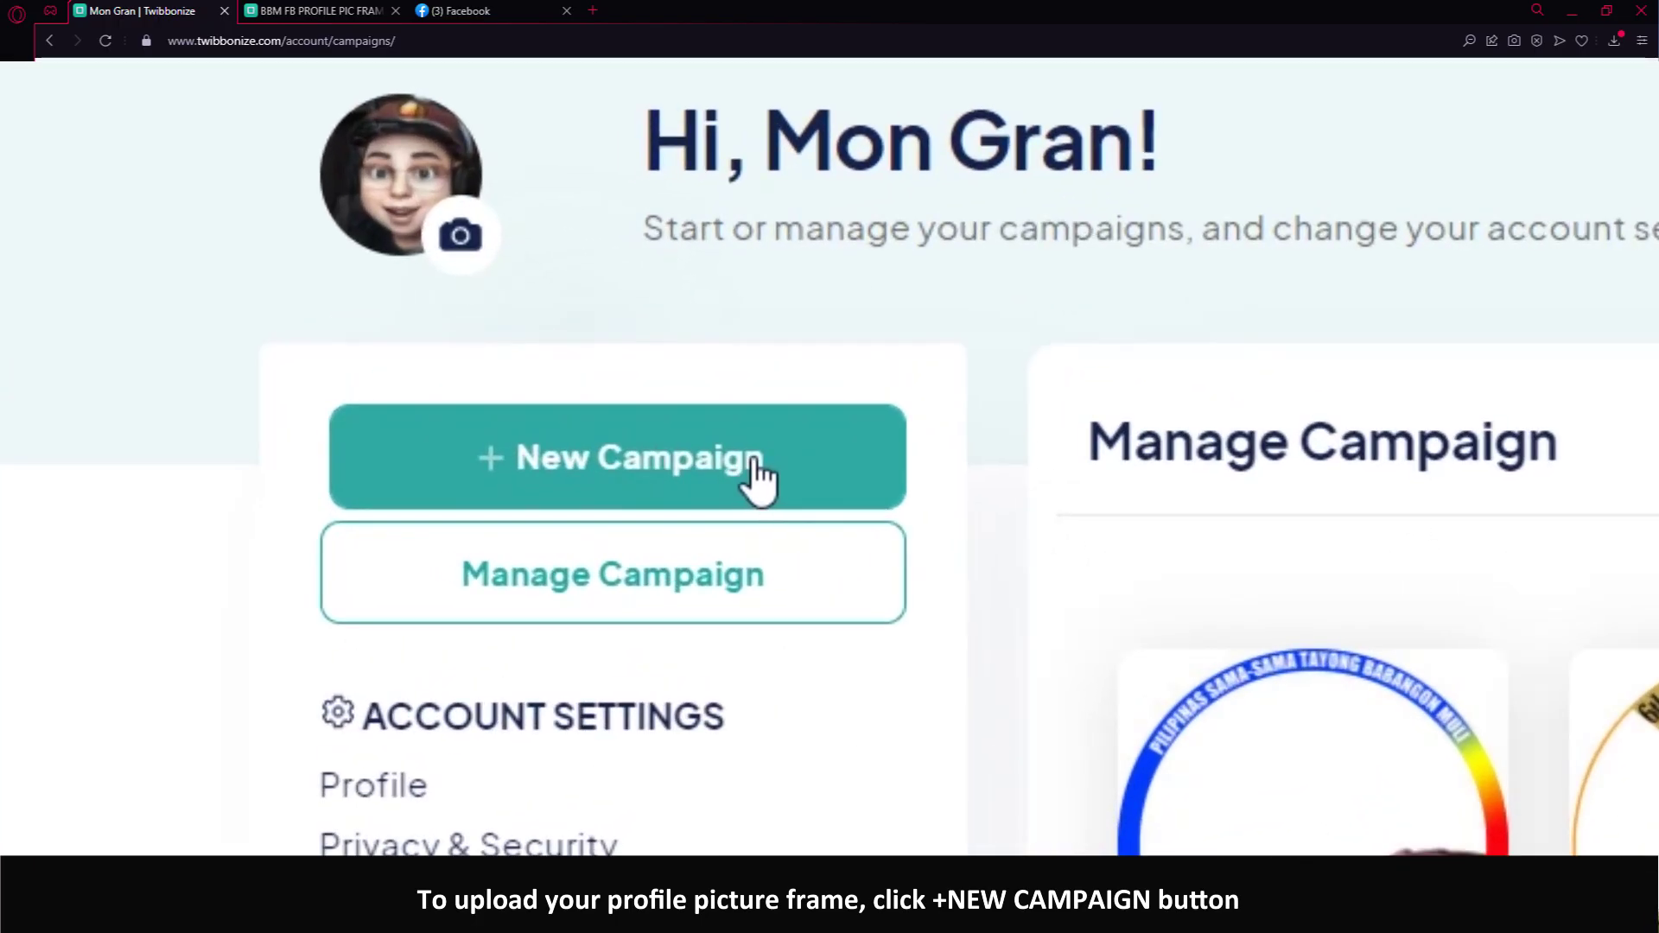
- Start a new campaign and look through the sections of its form
left_click(754, 458)
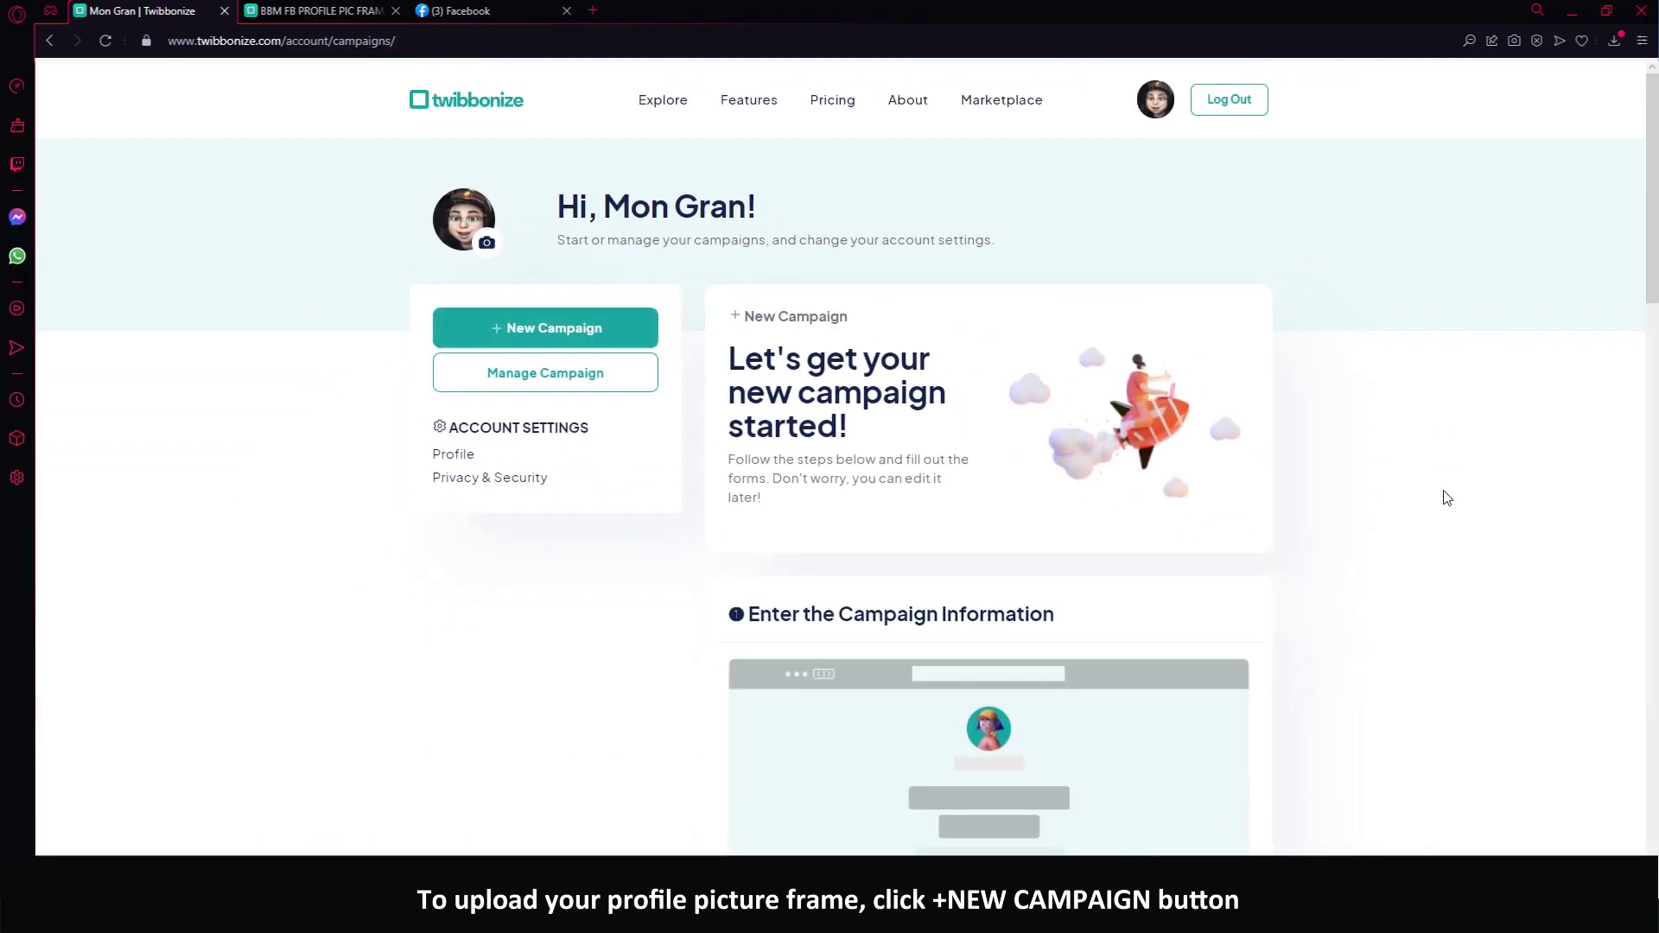
scroll(1331, 488, "down", 8)
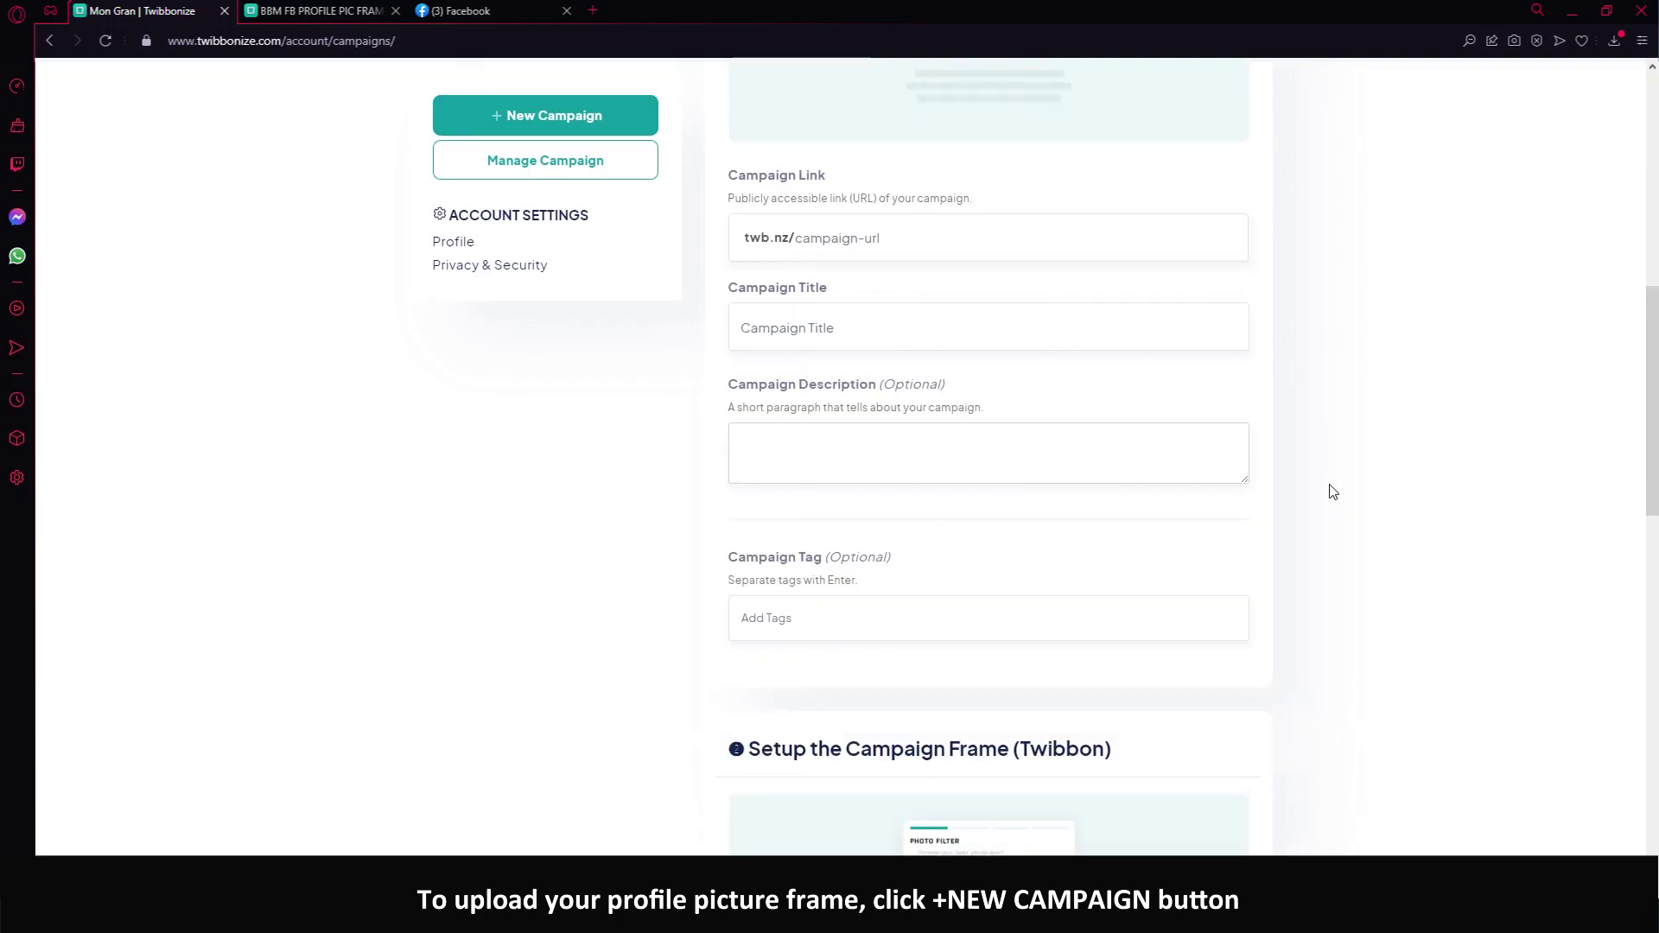
scroll(1333, 490, "down", 10)
scroll(1333, 490, "up", 11)
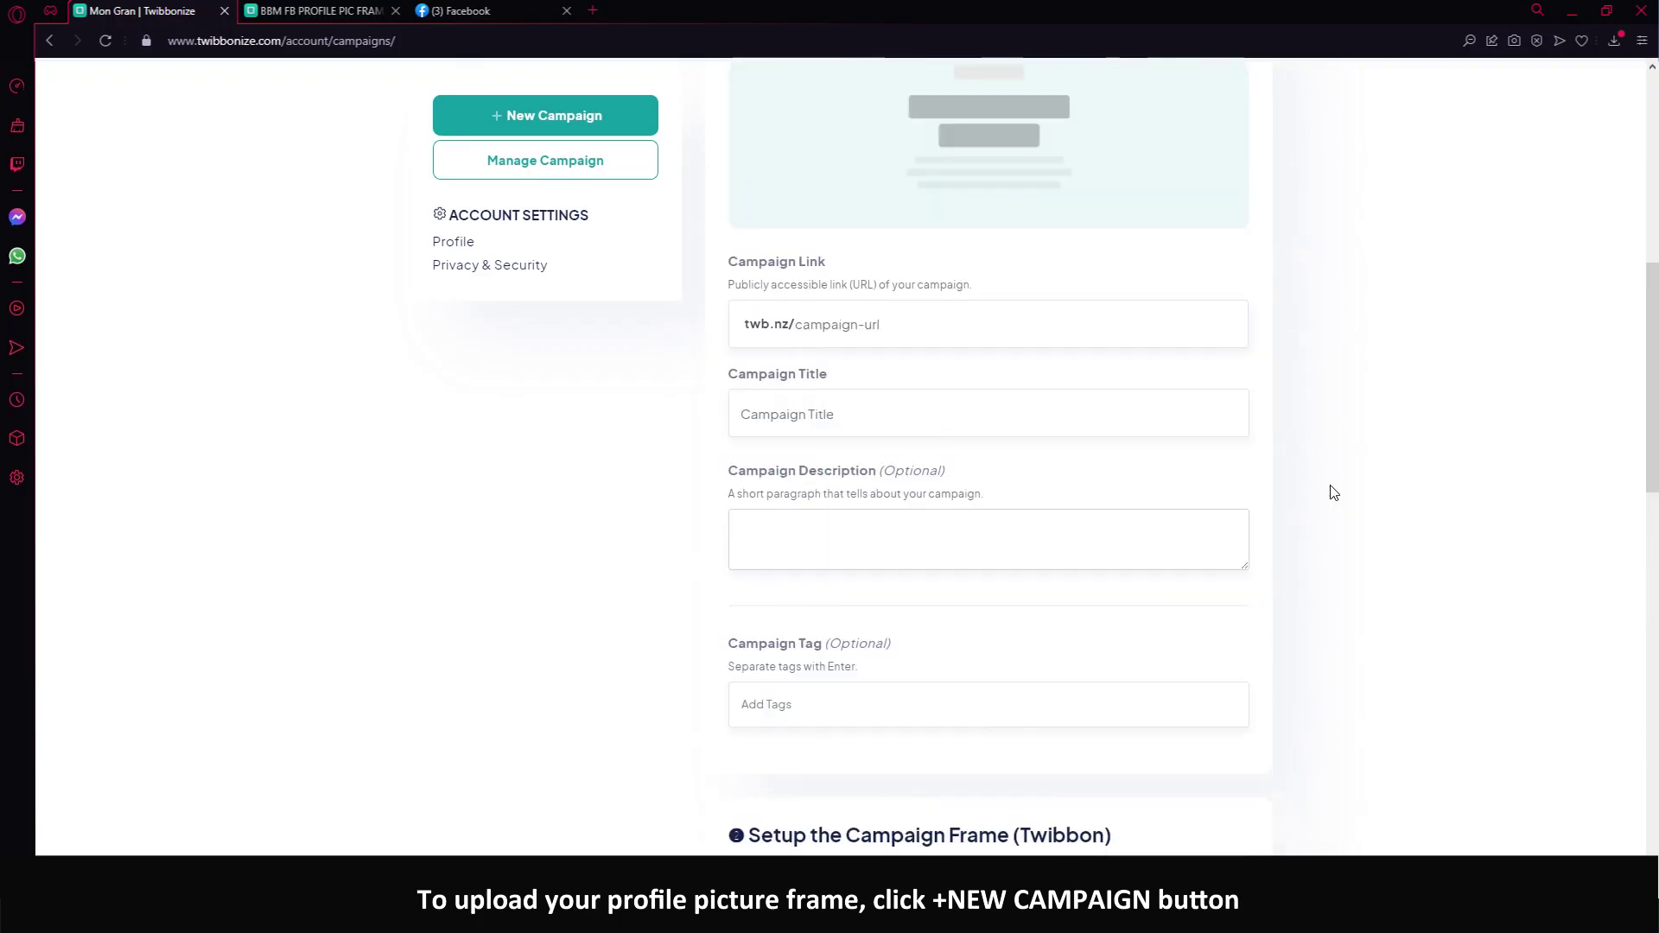
scroll(1331, 491, "up", 6)
scroll(1283, 508, "down", 3)
scroll(1284, 508, "down", 1)
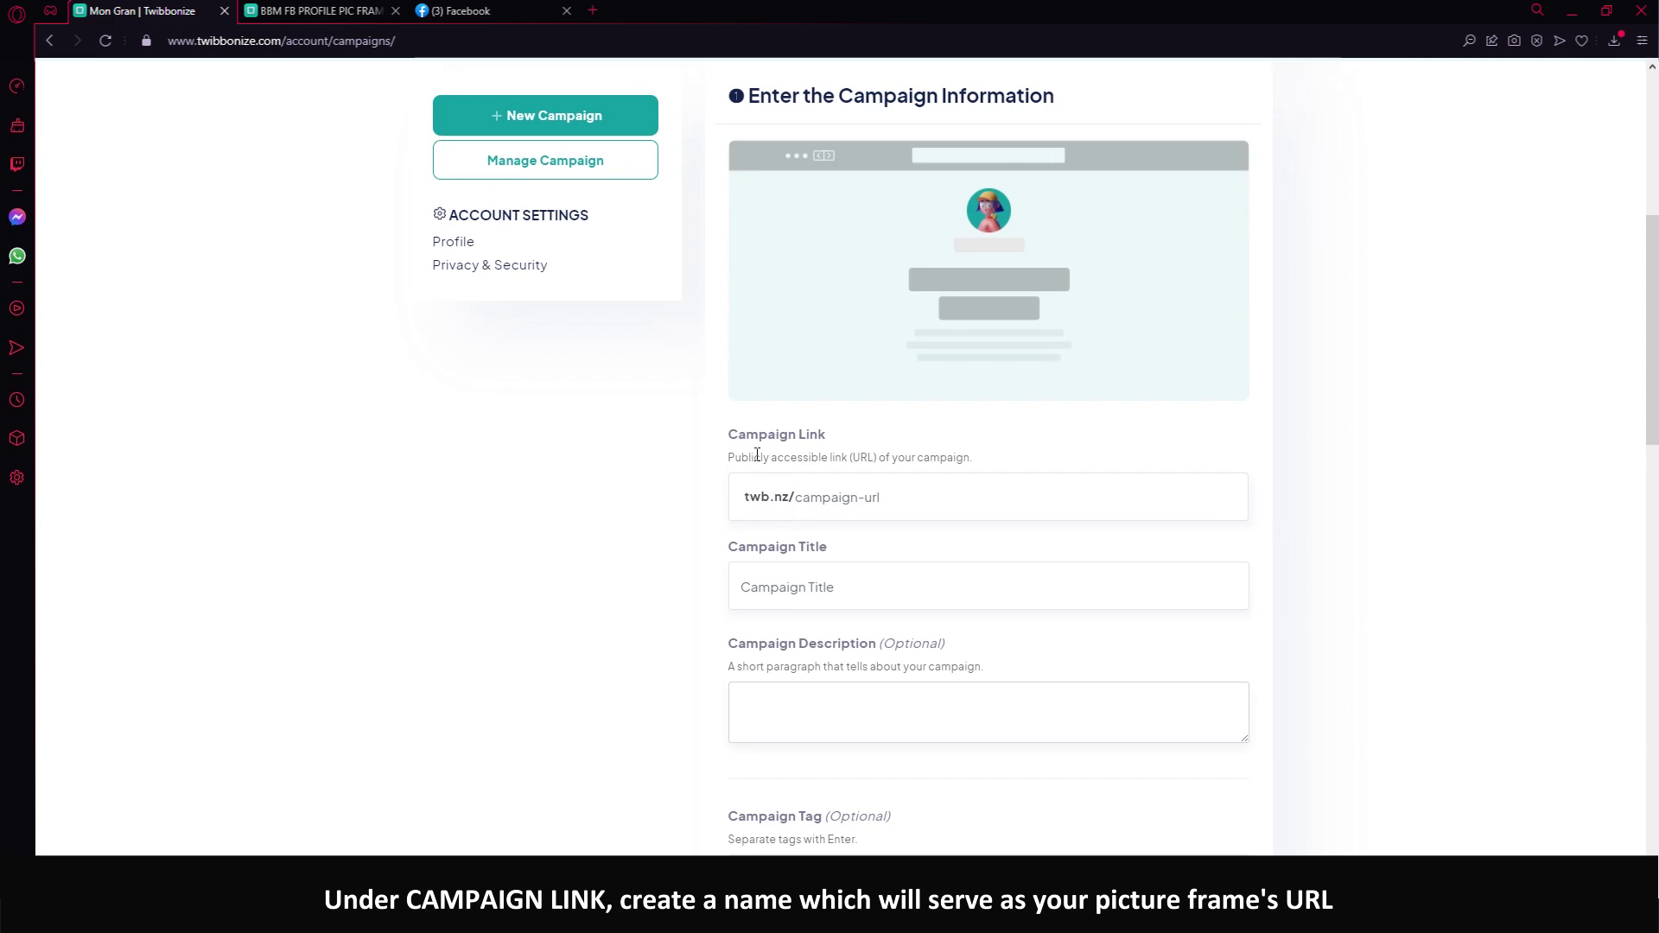
- Set the campaign link to bongbong2022
left_click(835, 499)
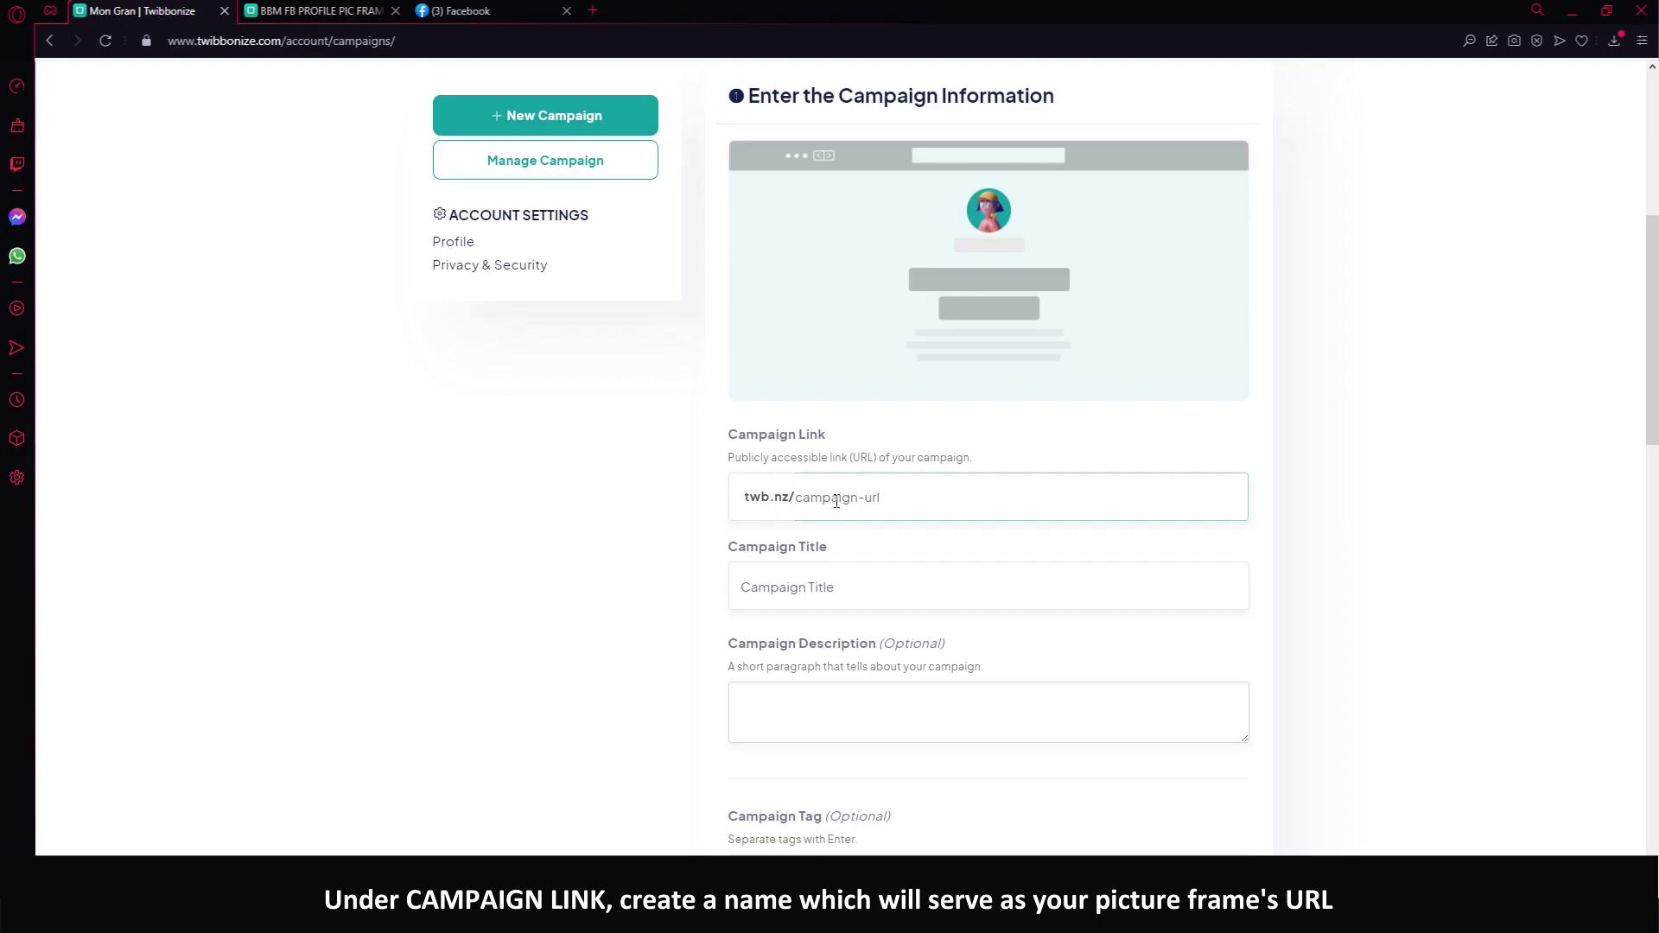
type("b")
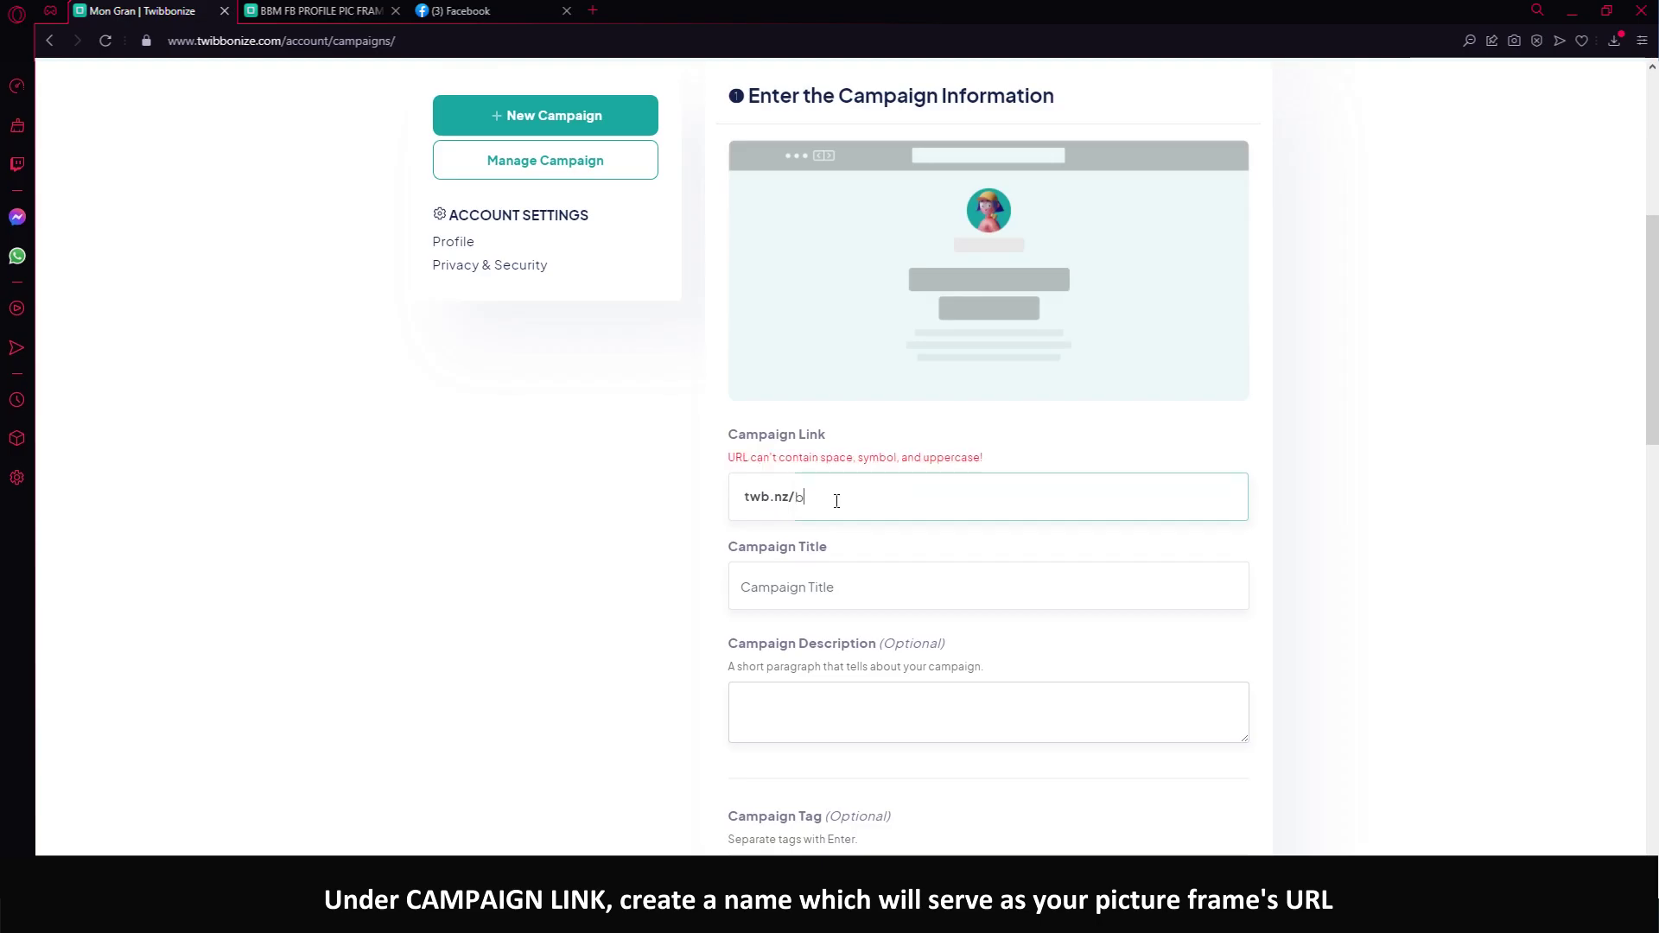
type("ongbong")
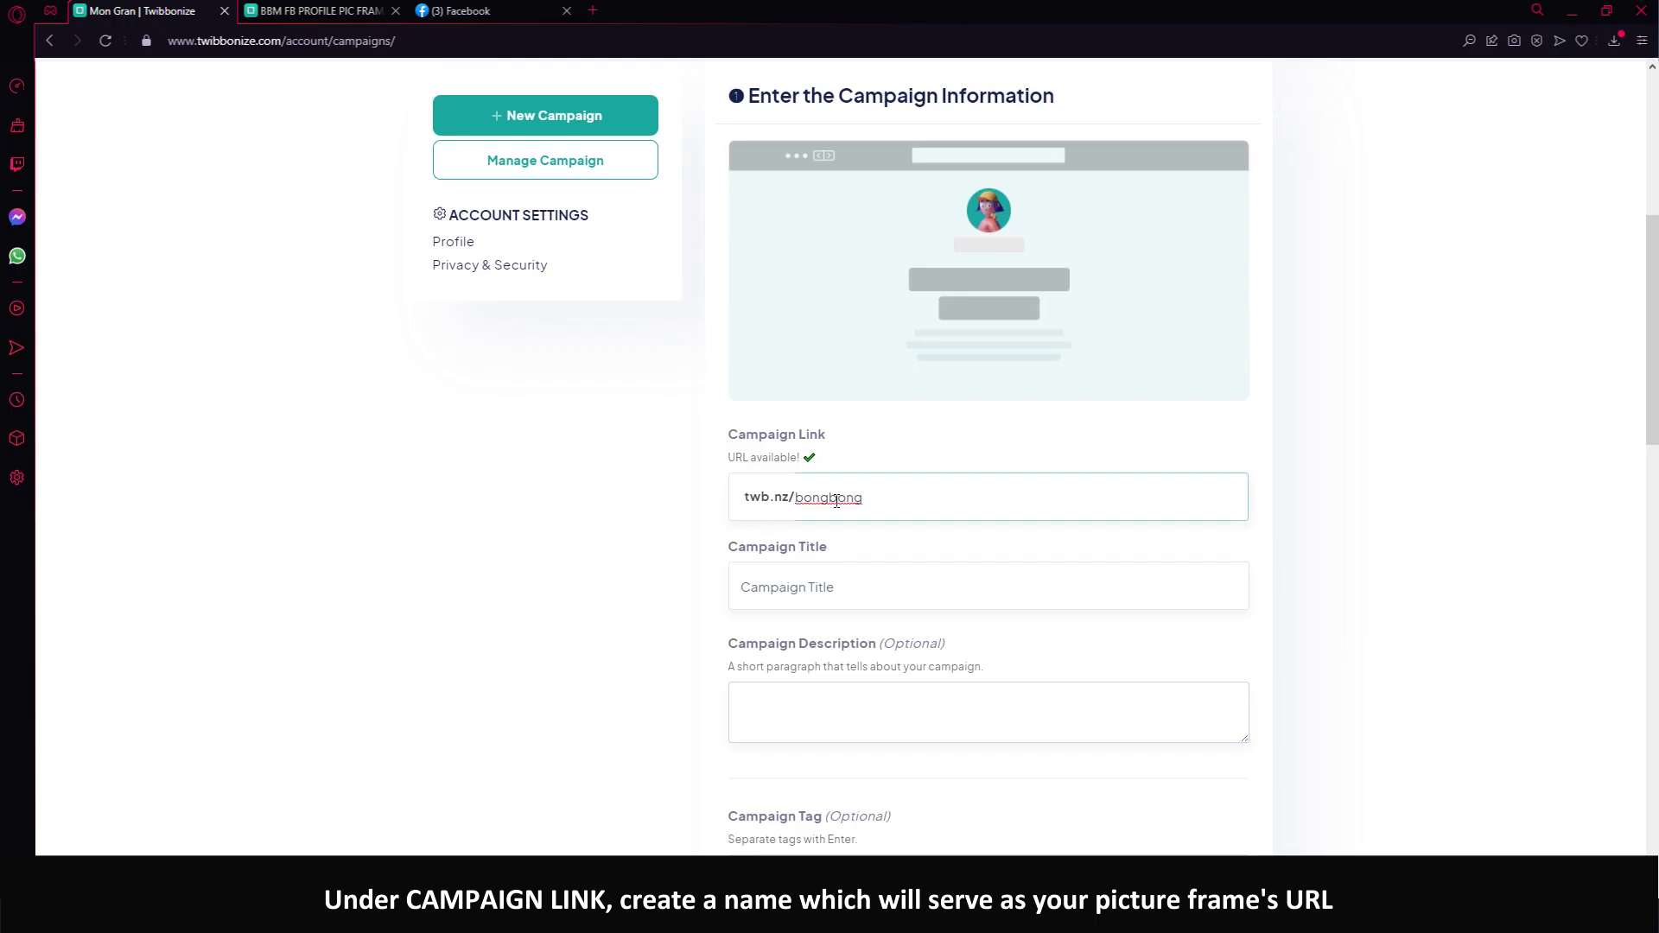
type("2022")
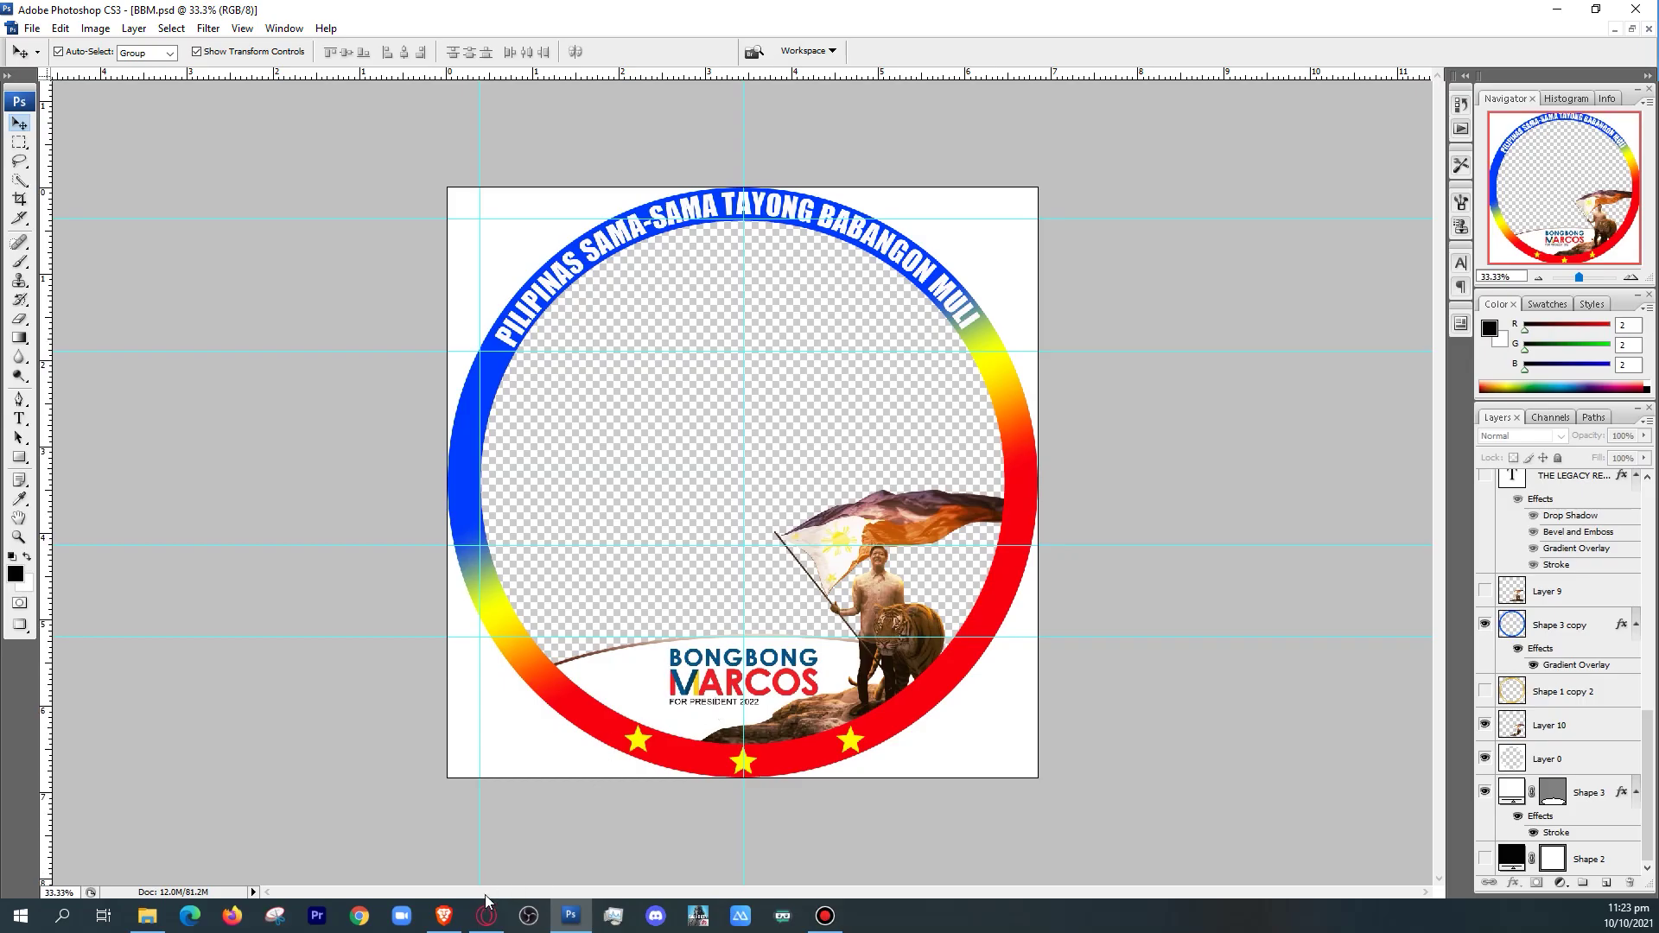
- View the BBM.psd picture frame design in Photoshop
mouse_move(572, 921)
left_click(572, 922)
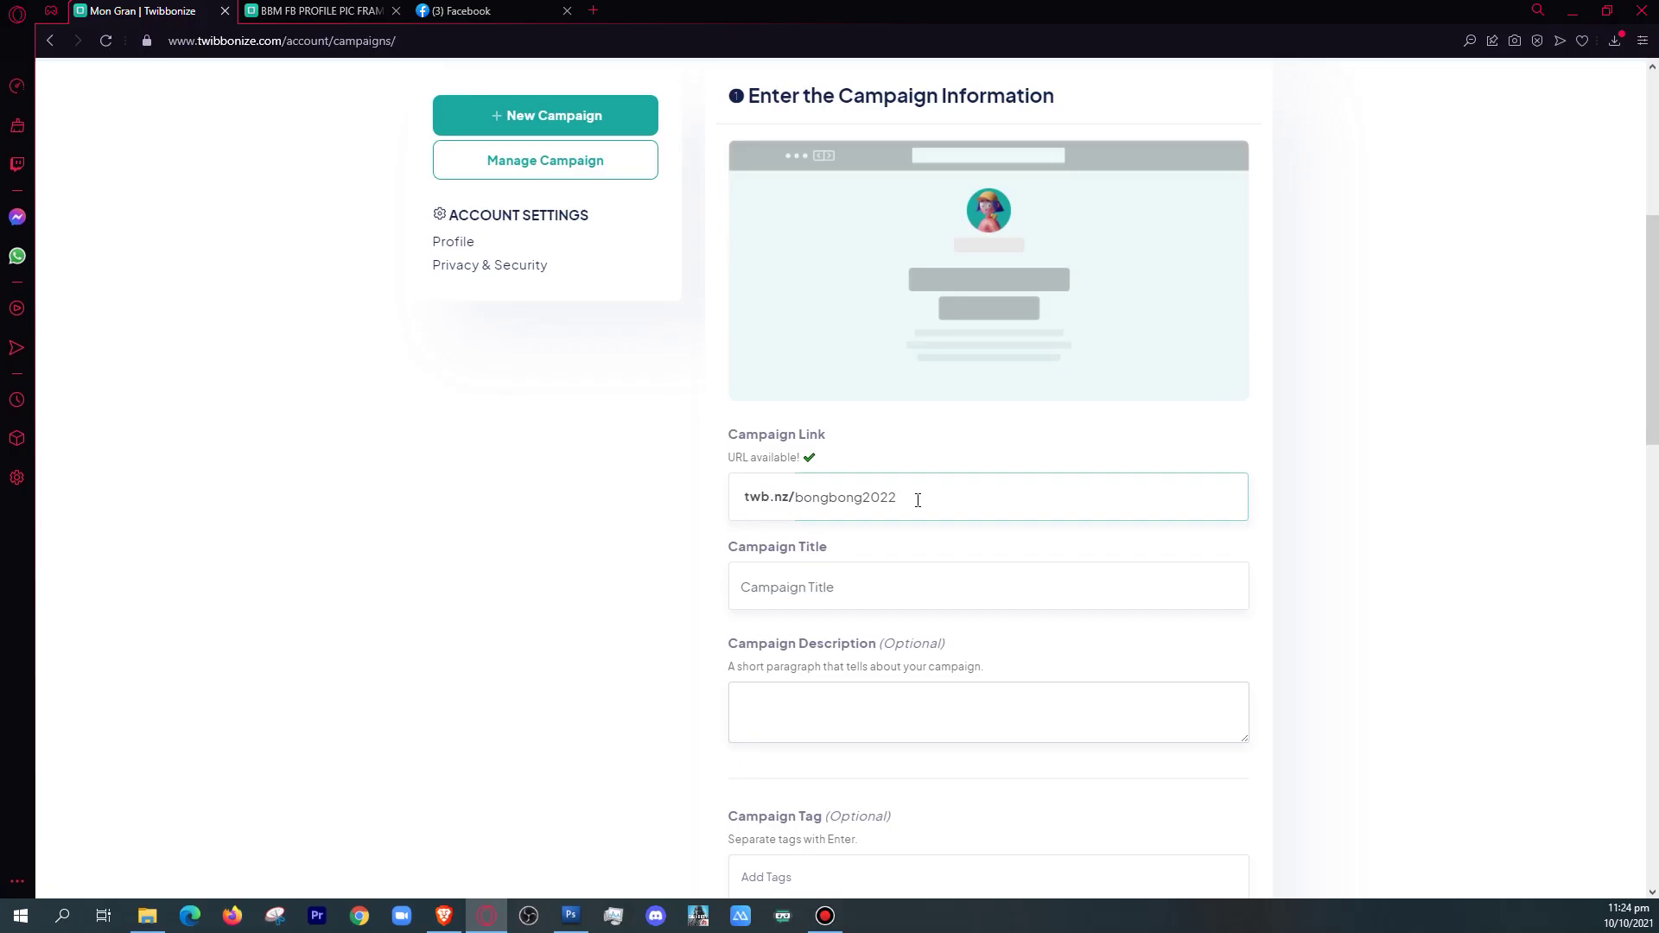
- Enter "BBM FB PROFILE PIC FRAME" as the campaign title
left_click(806, 590)
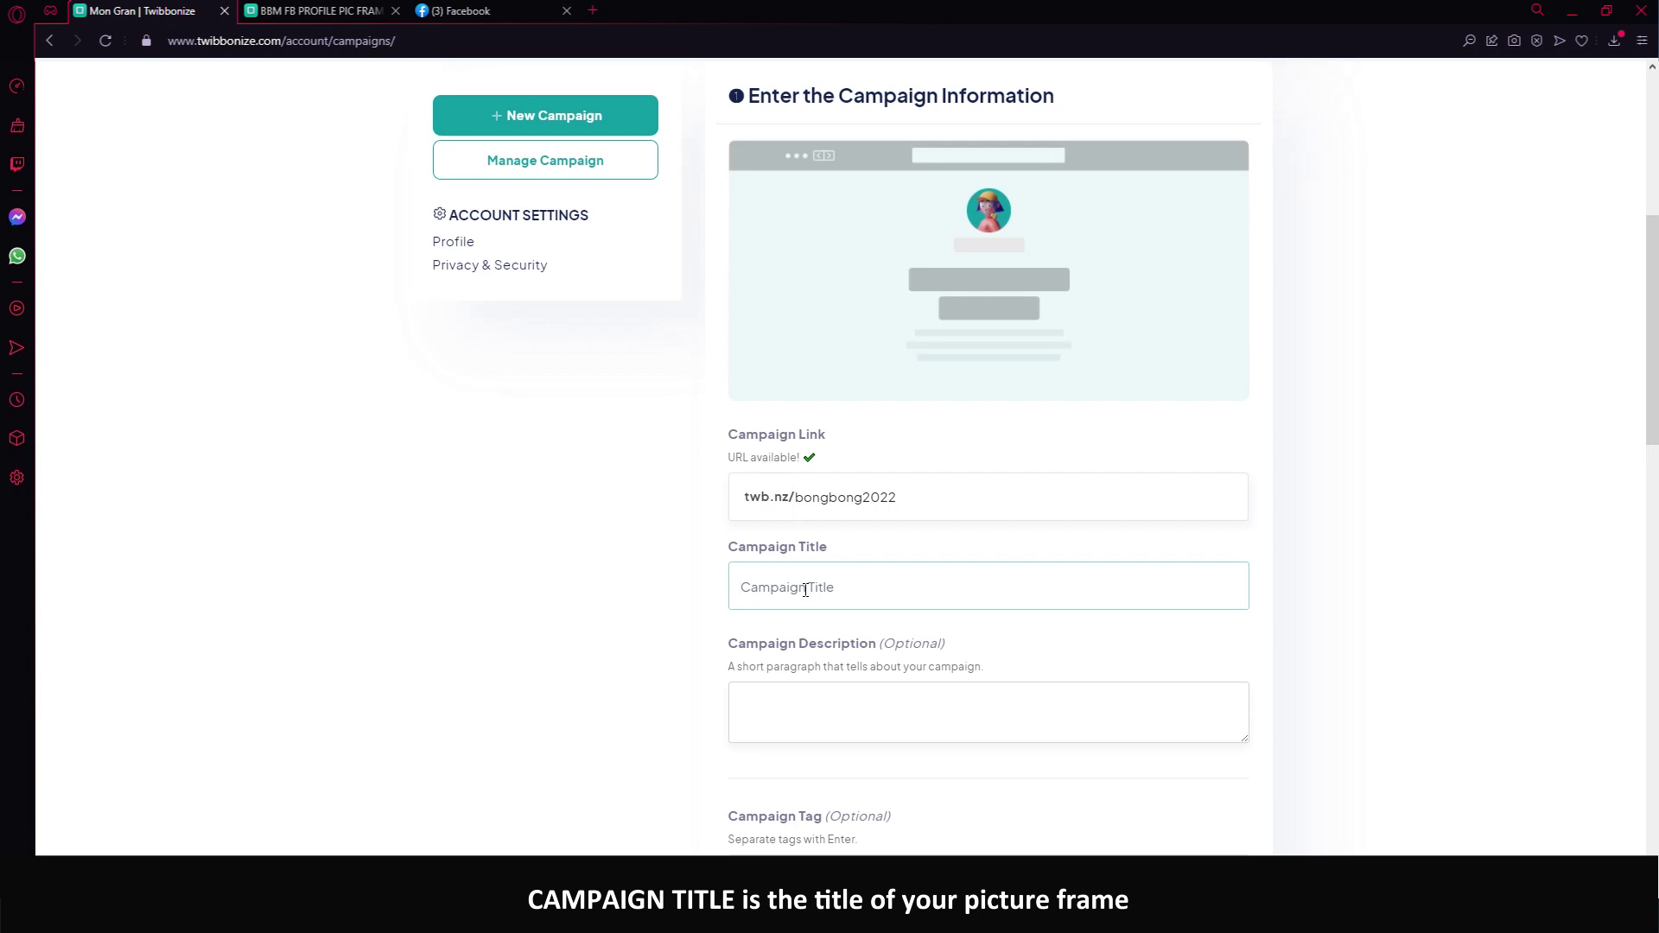
type("BBMFB")
key("BackSpace")
key("BackSpace")
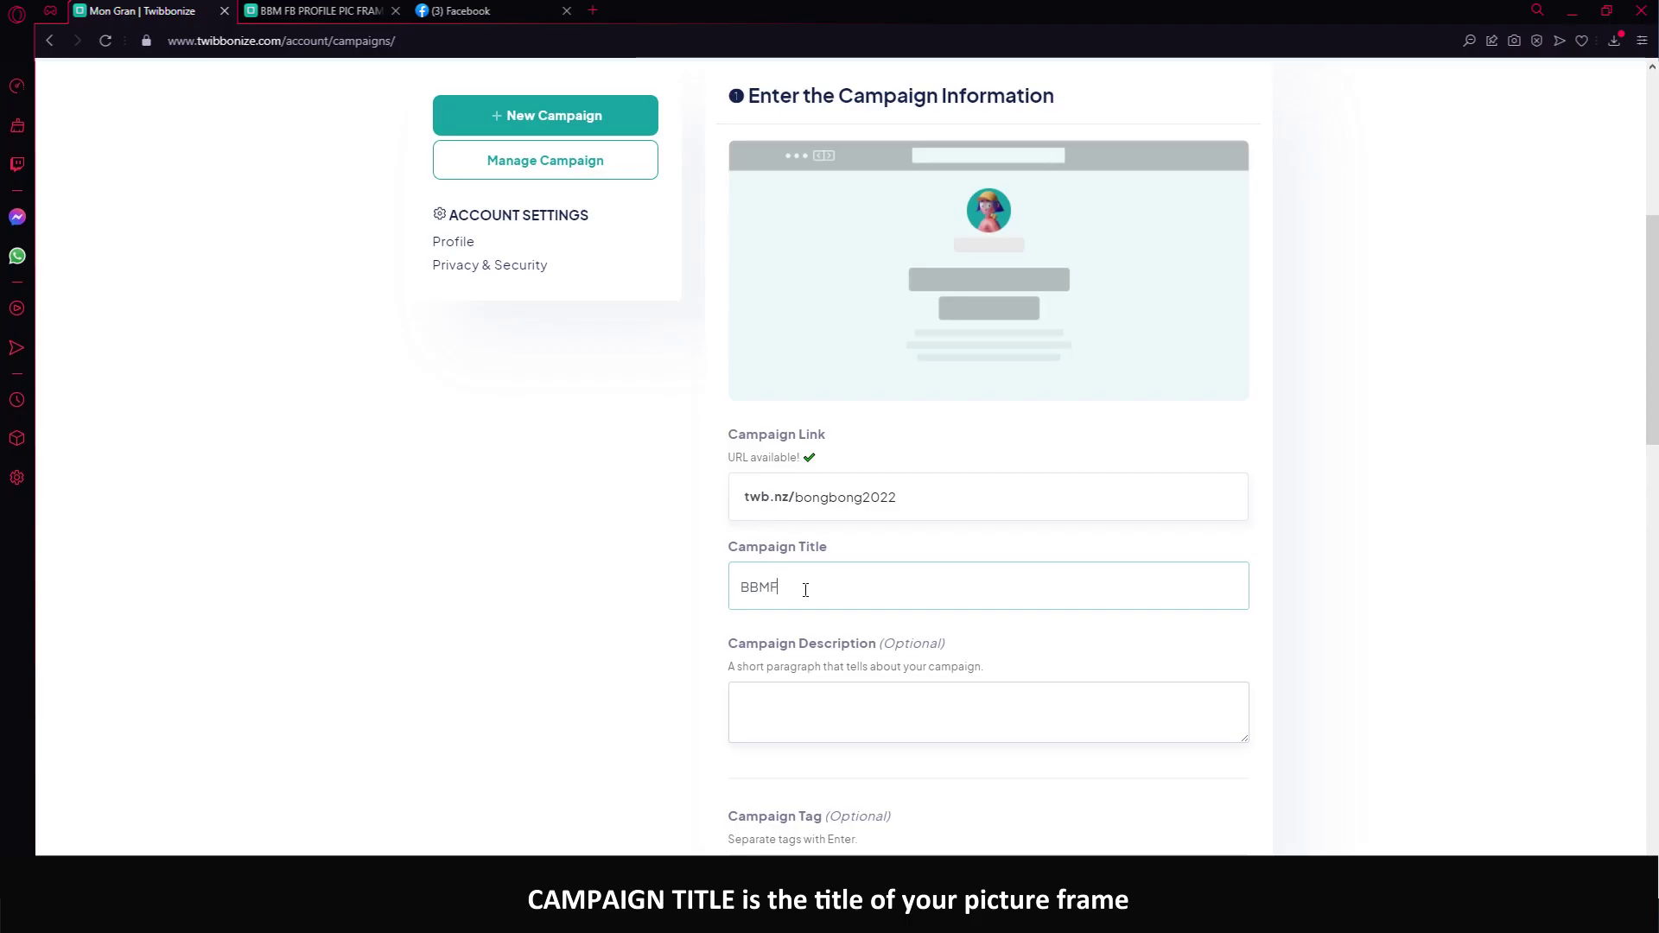
type("FB P")
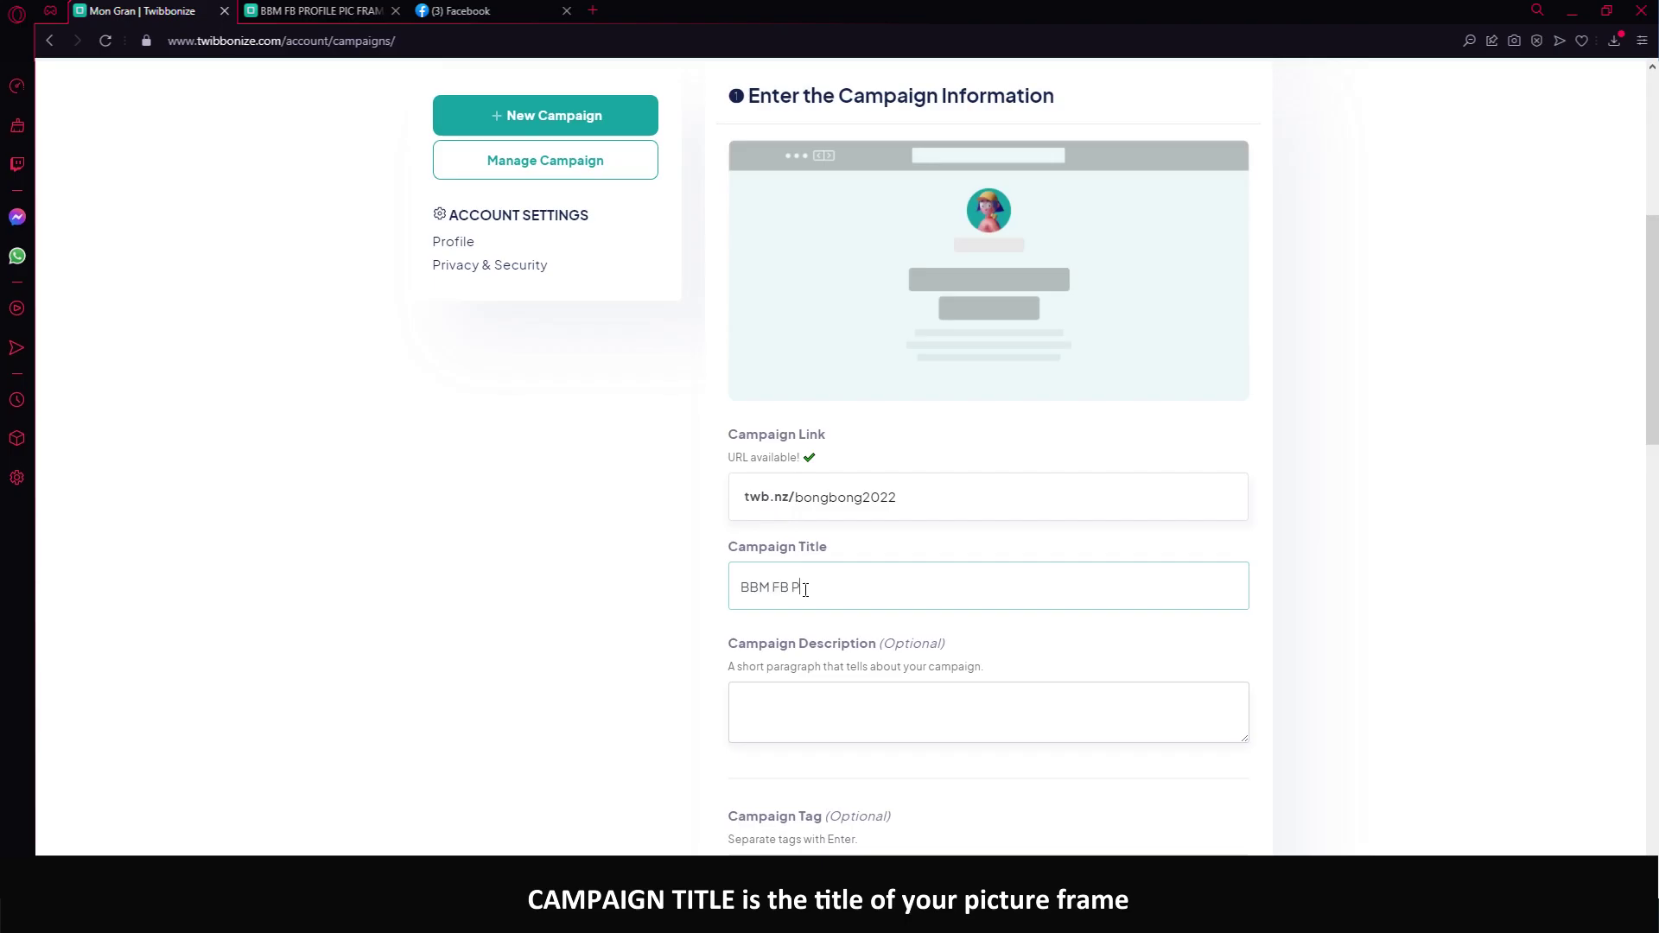
type("ROFILE PIC FRAME")
left_click(644, 689)
- Enter "BBM for president 2022" as the campaign description
scroll(644, 688, "down", 2)
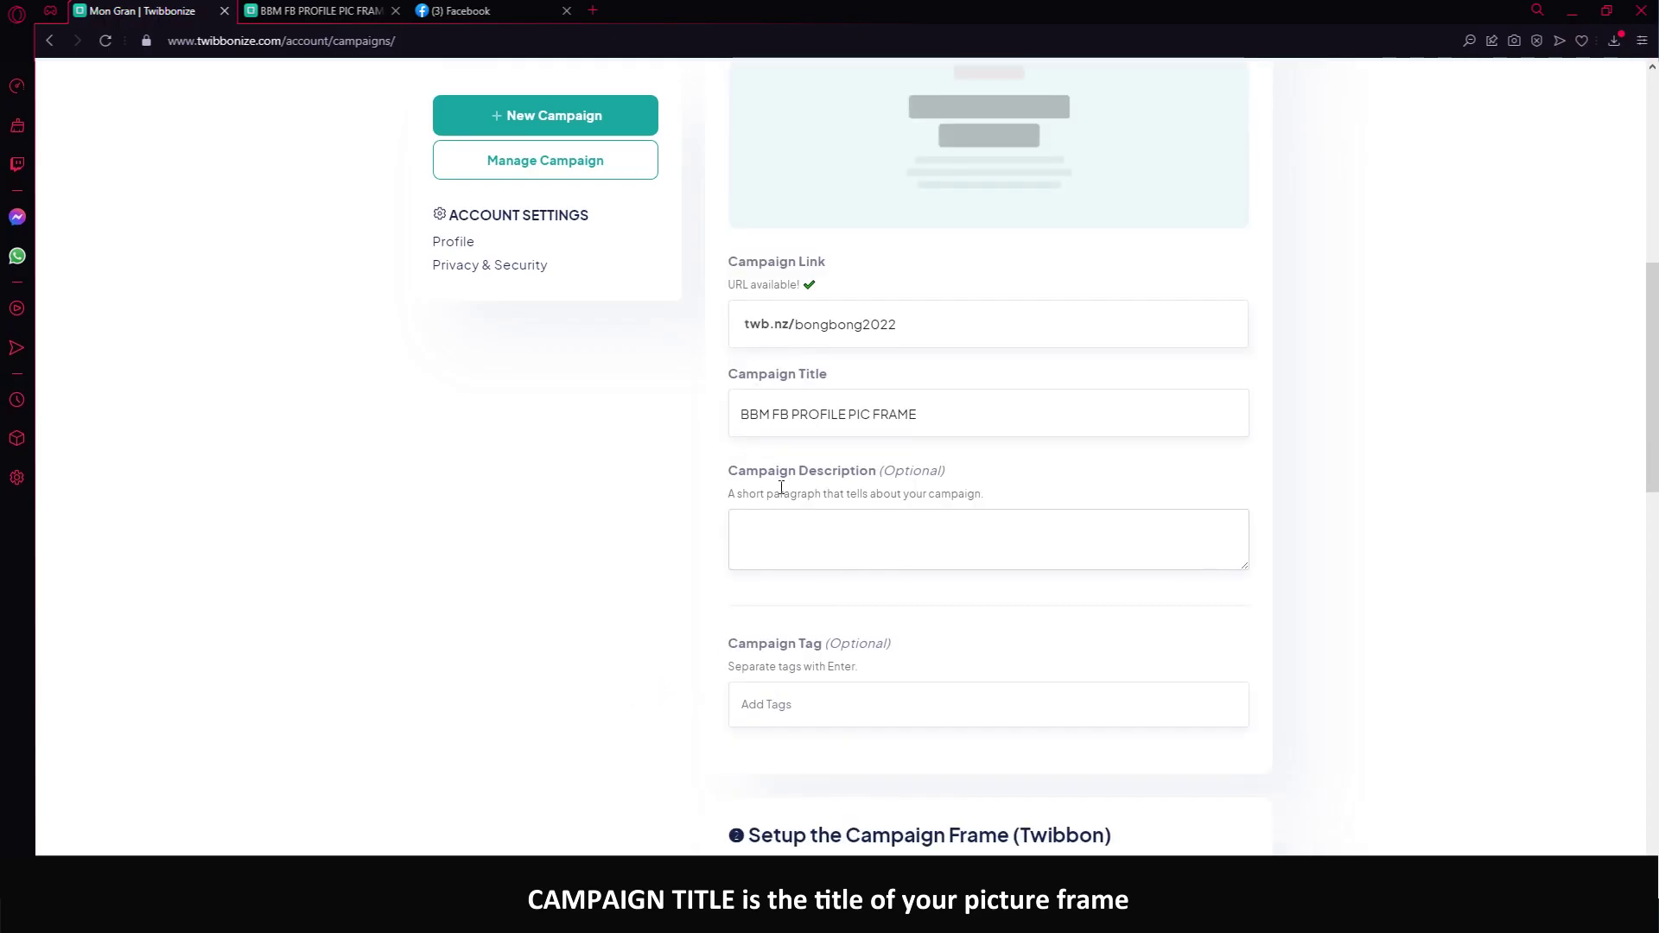
left_click(775, 516)
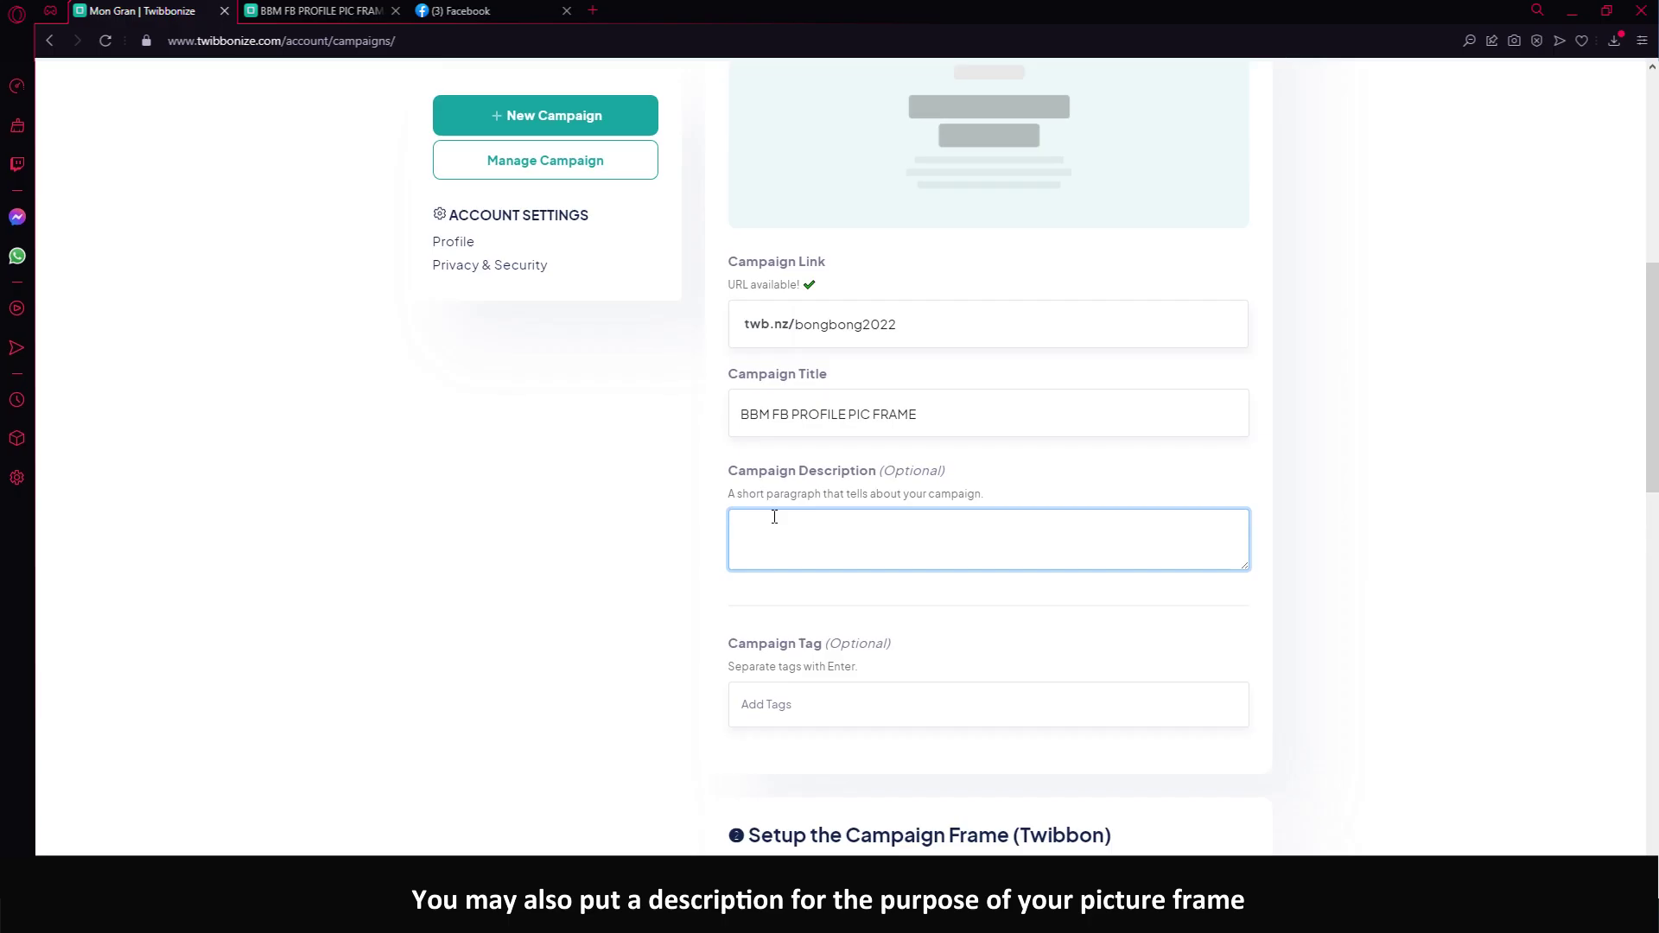
type("BBM for president 2022")
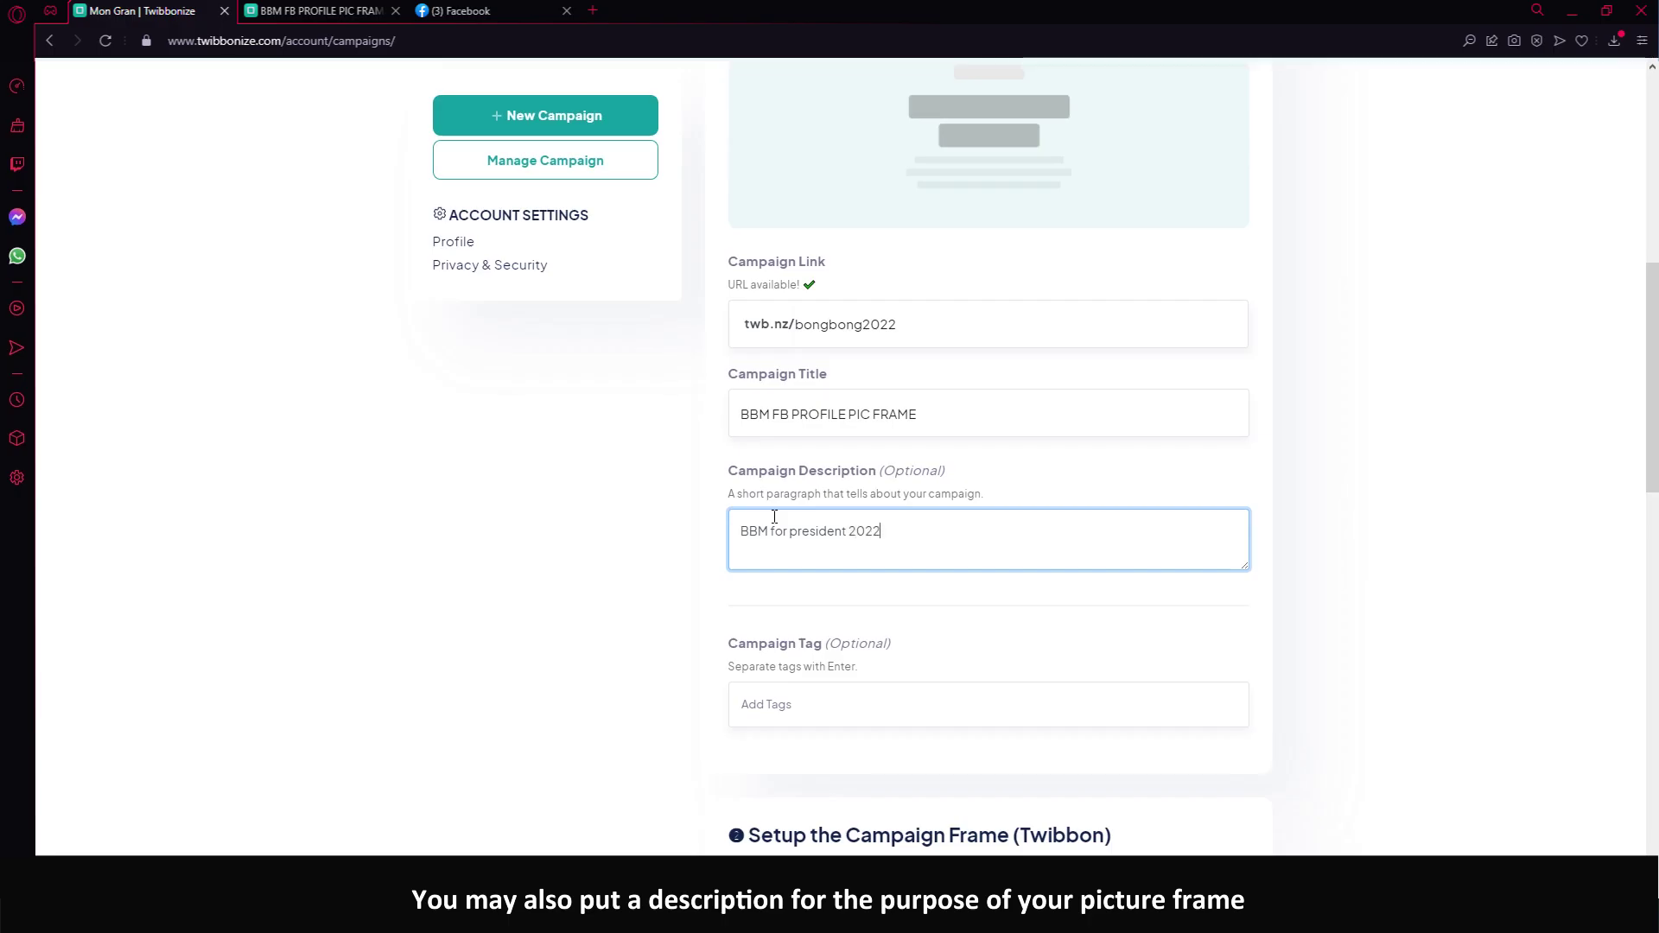
left_click(616, 640)
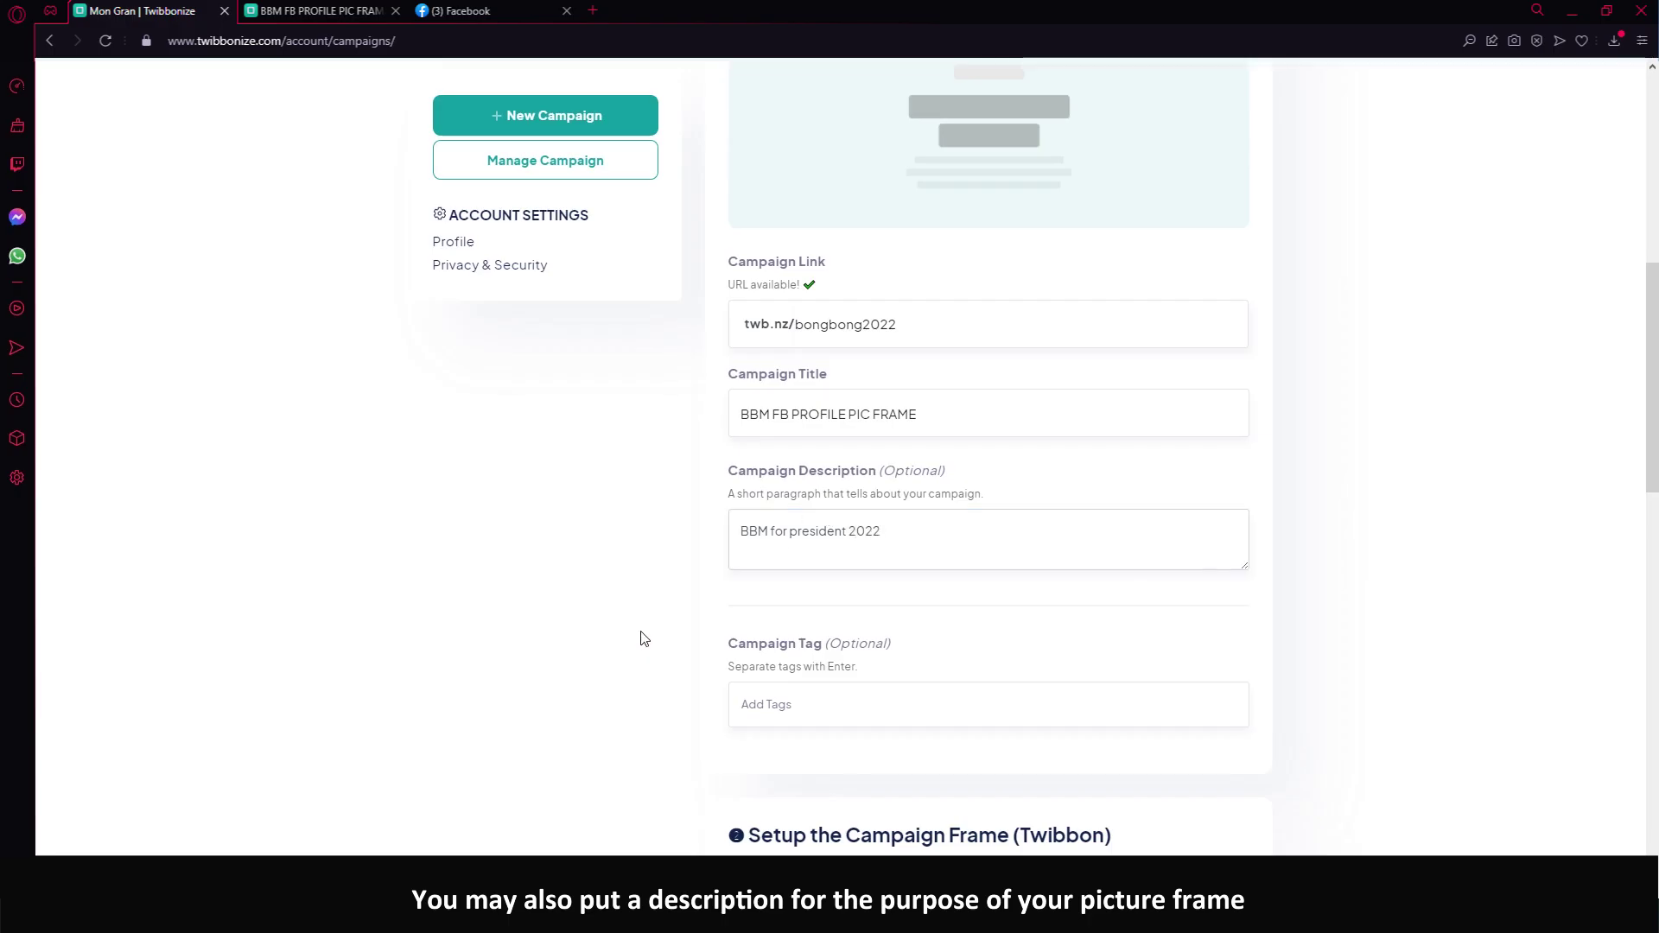
- Enter "BBM fb frame" as the campaign tag
scroll(643, 639, "down", 1)
scroll(667, 622, "up", 2)
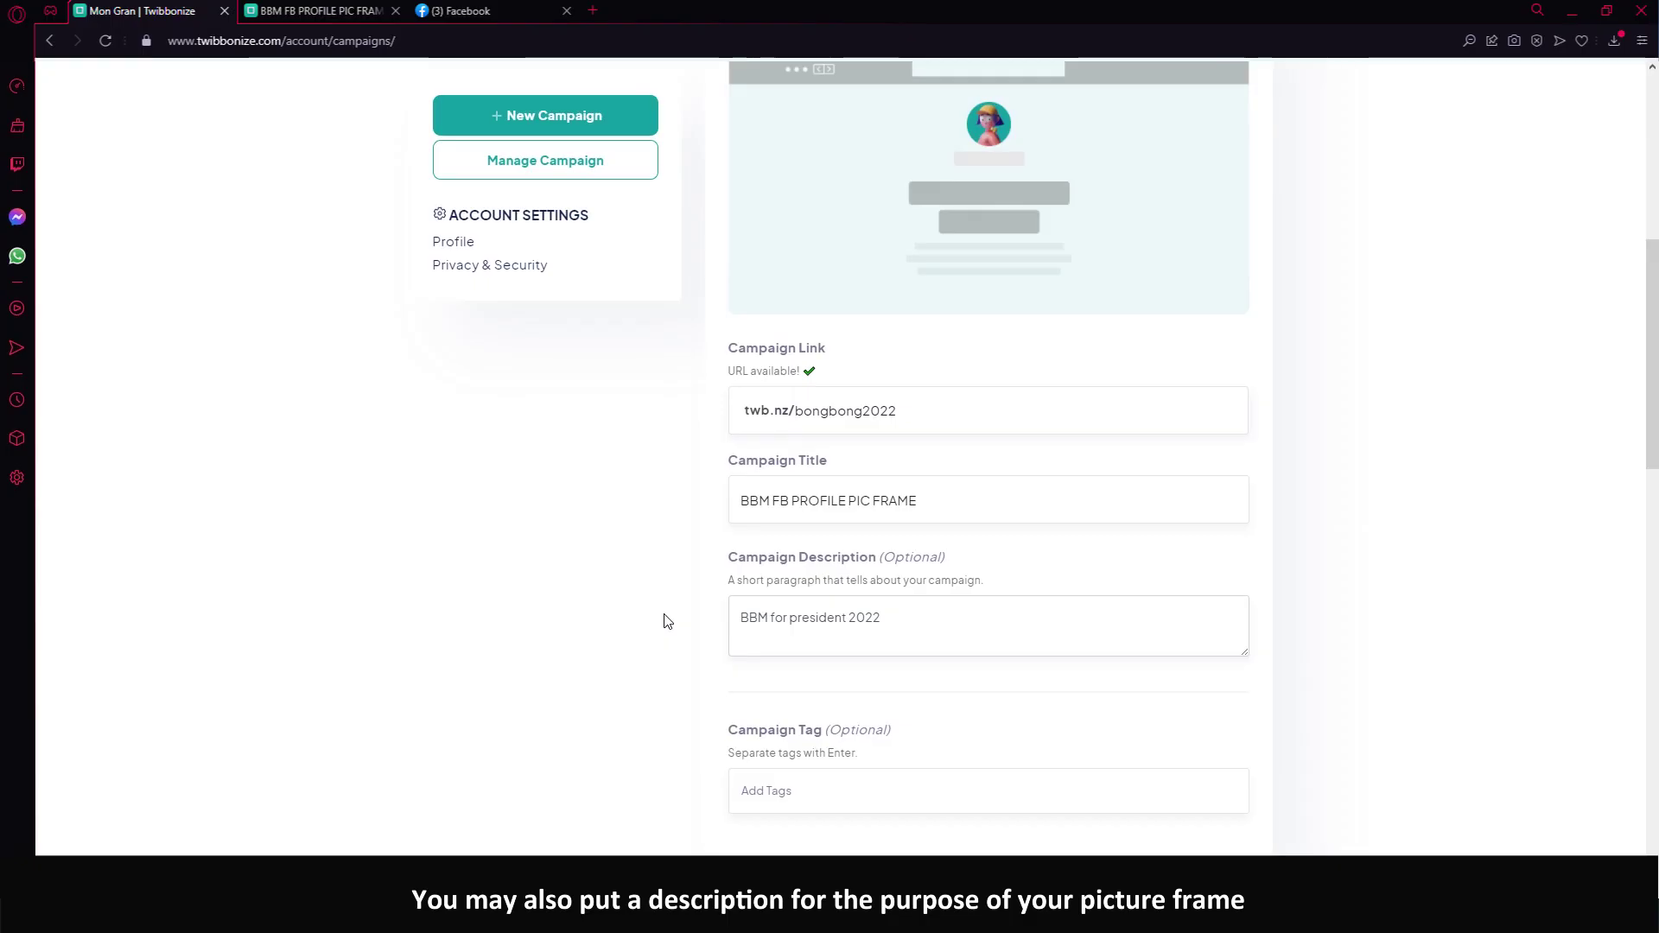
scroll(667, 622, "down", 2)
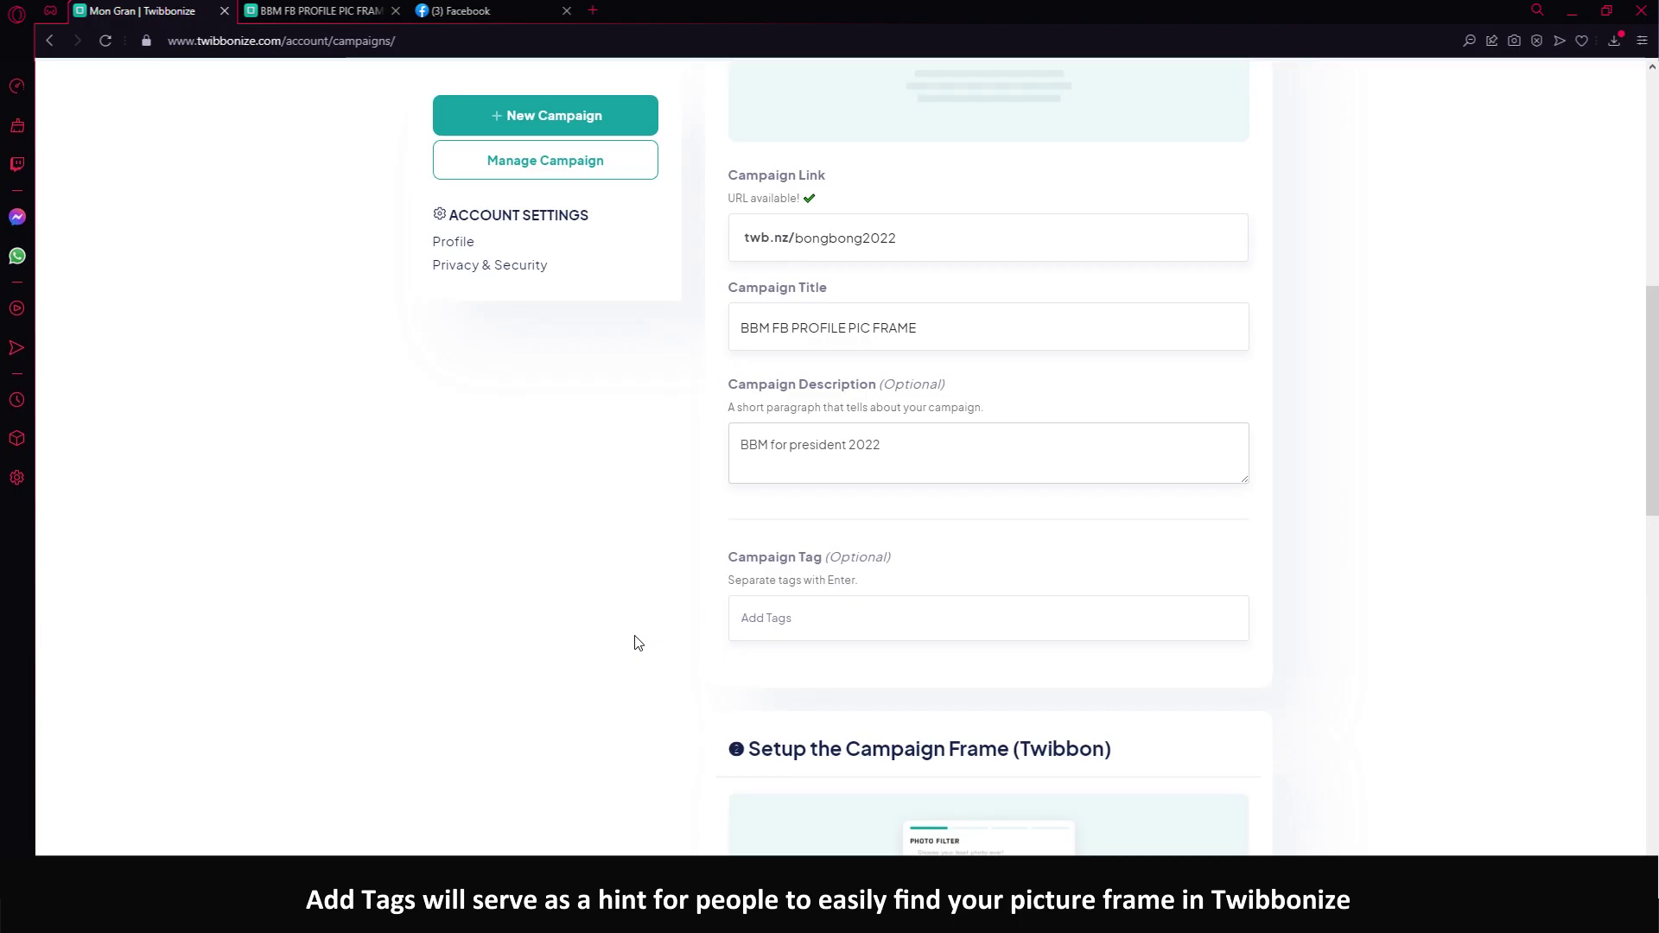
type("BBM")
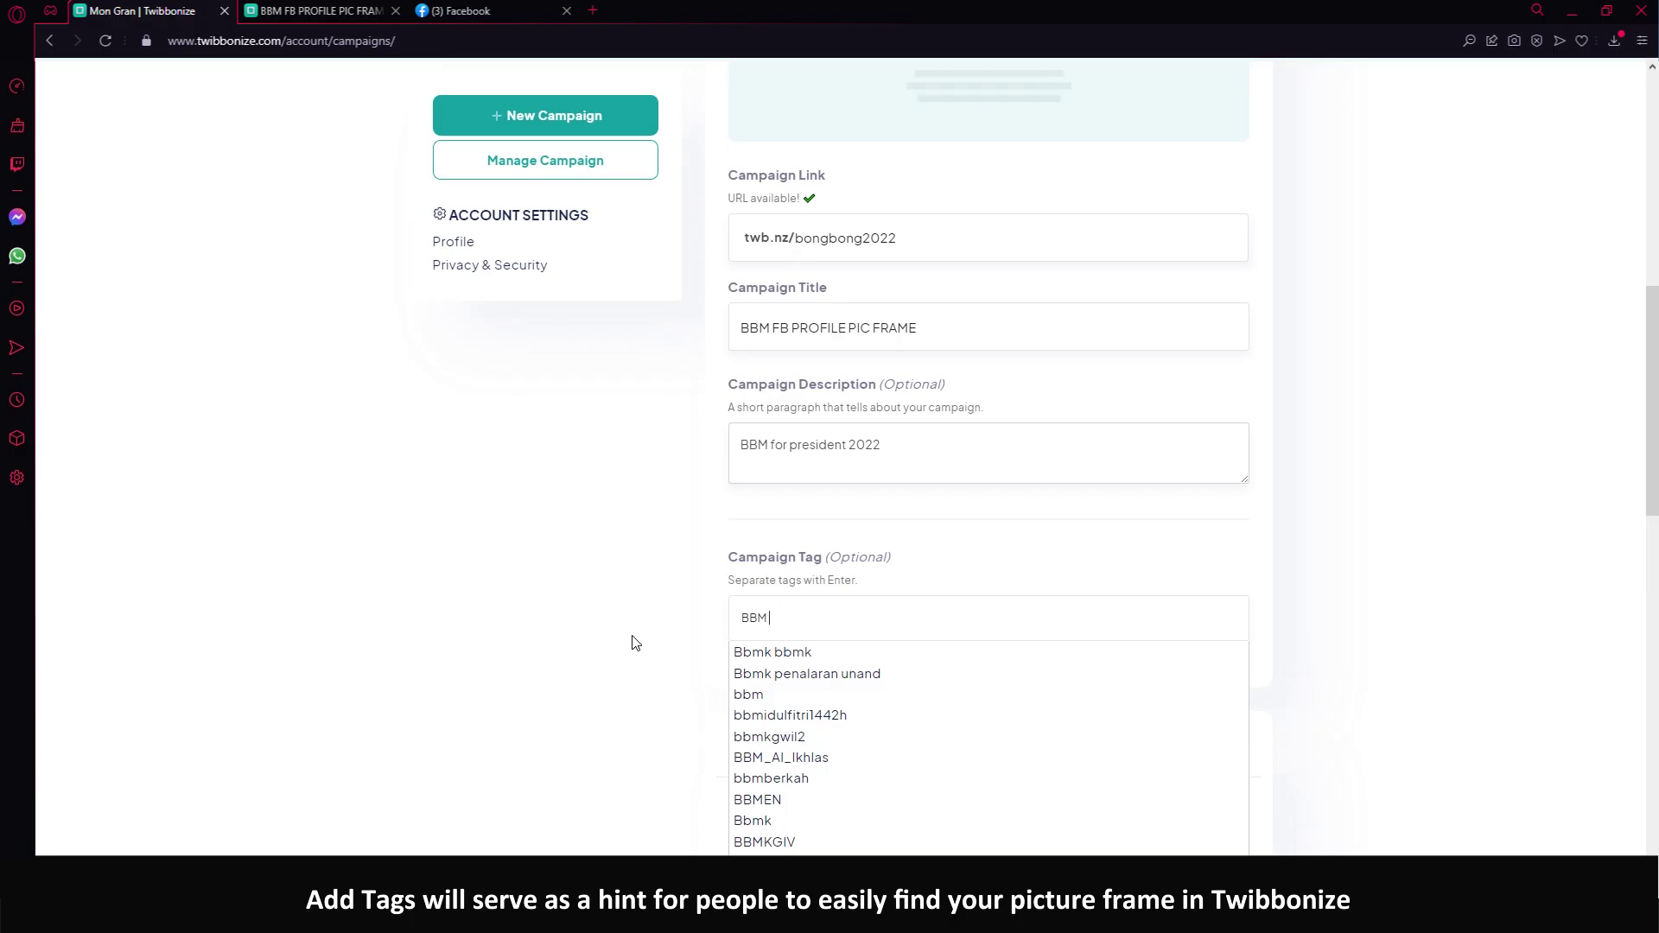
type("fb frame")
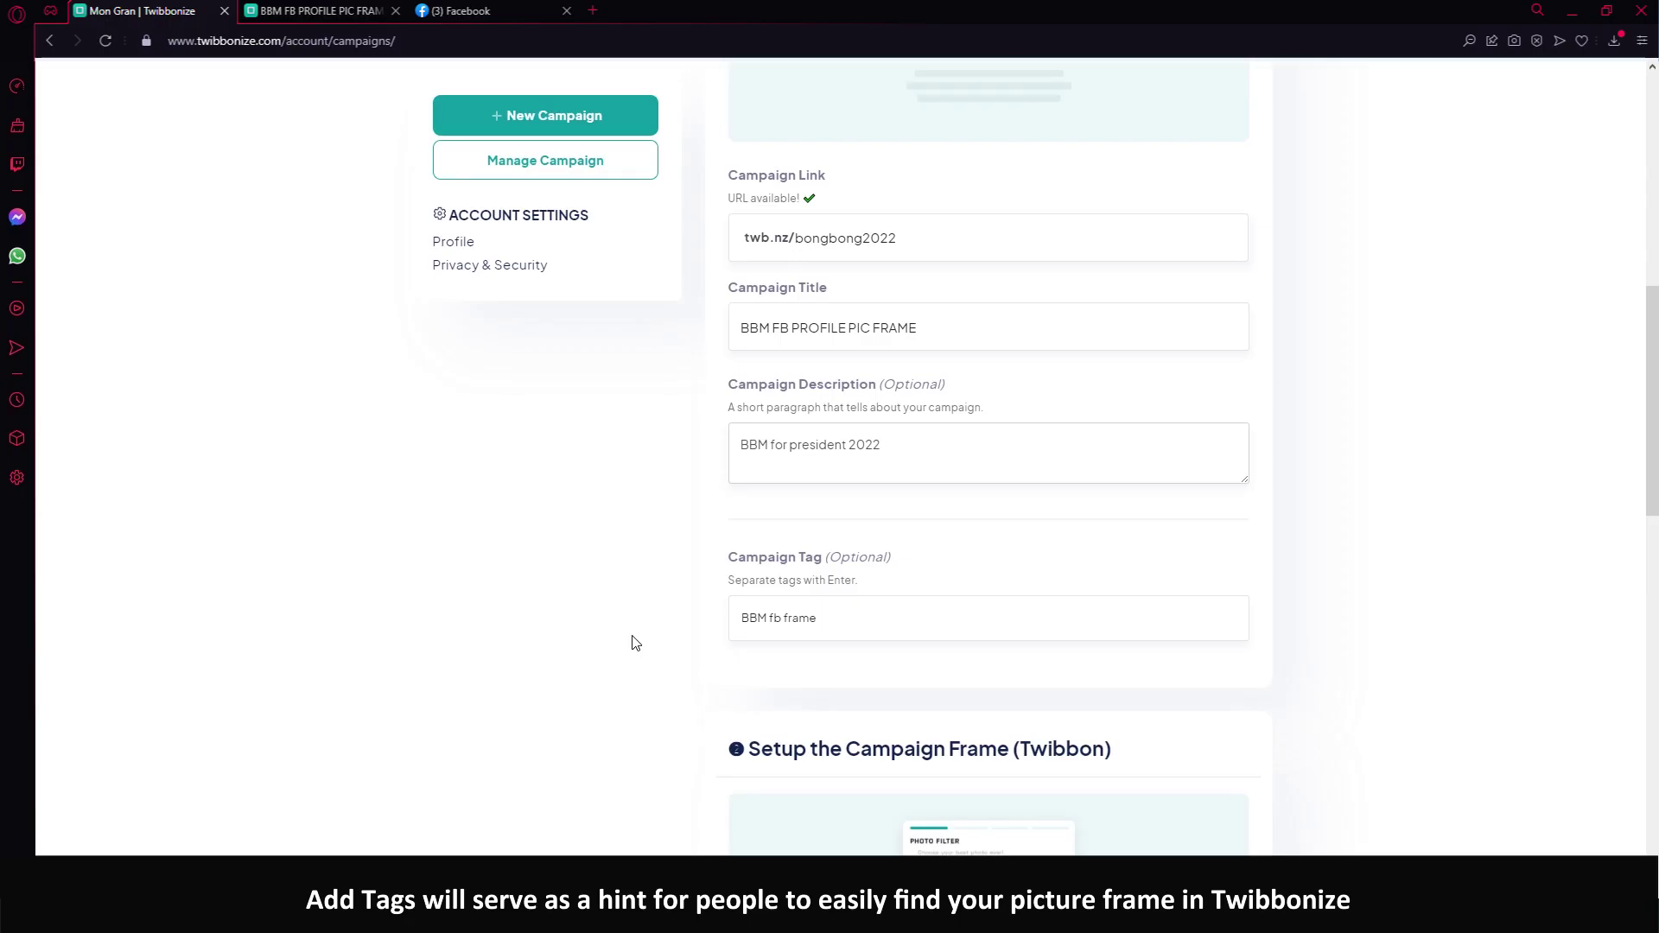
- Upload the PNG image "BBM copy" from the Downloads folder as the campaign frame
scroll(635, 642, "down", 5)
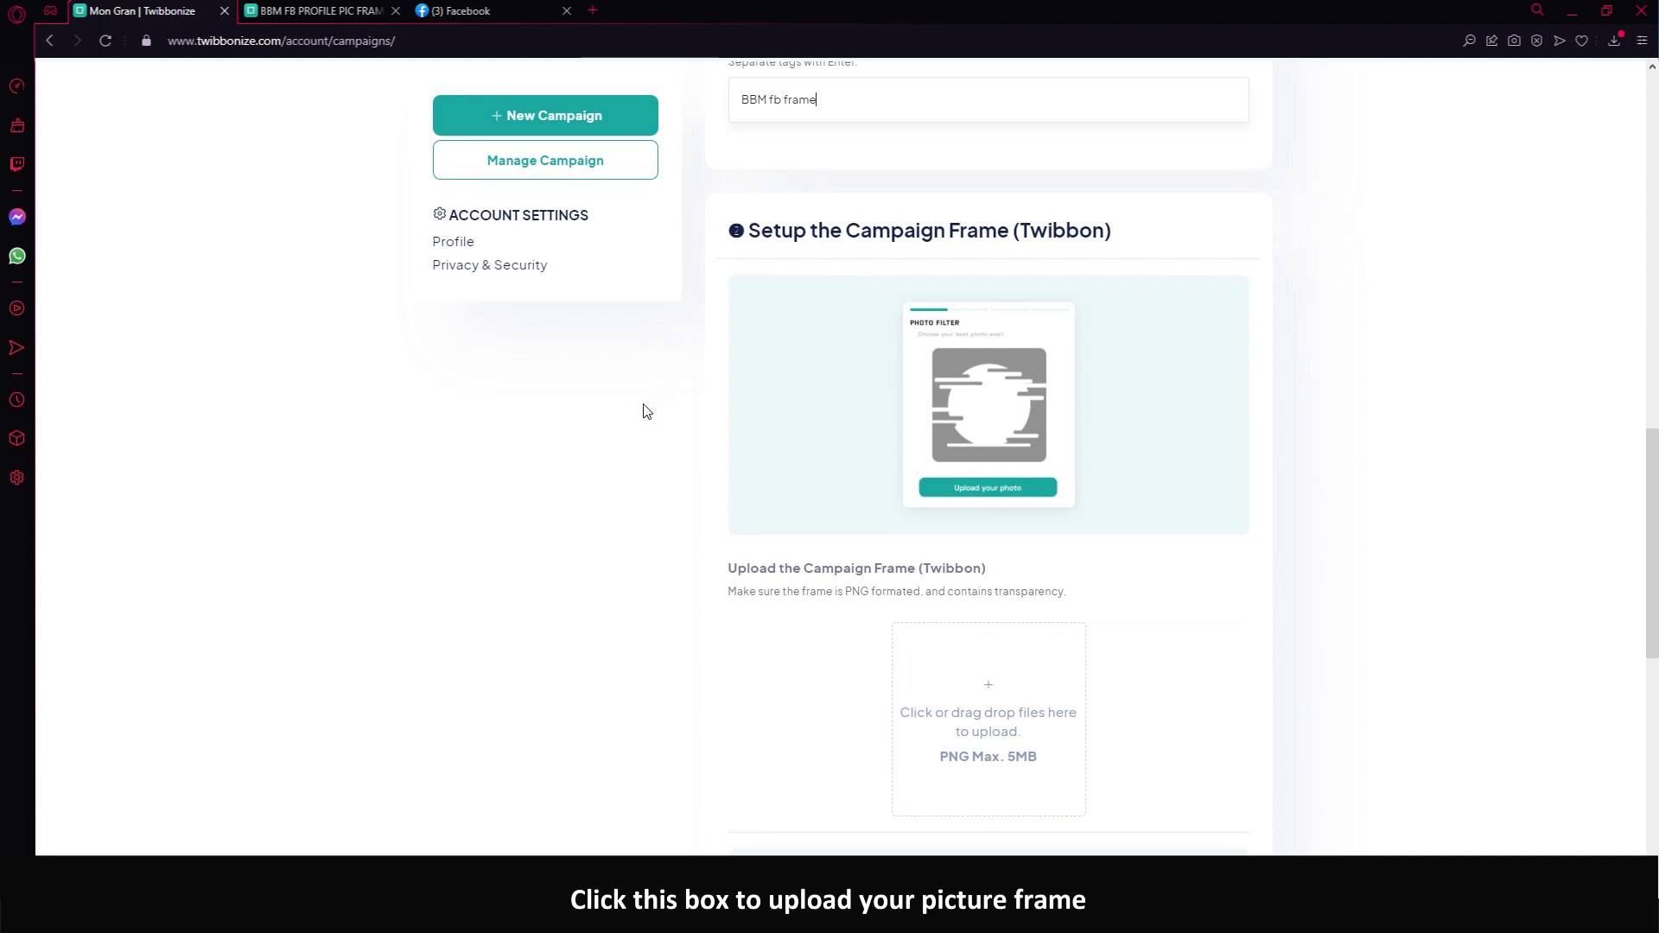
scroll(1028, 519, "down", 1)
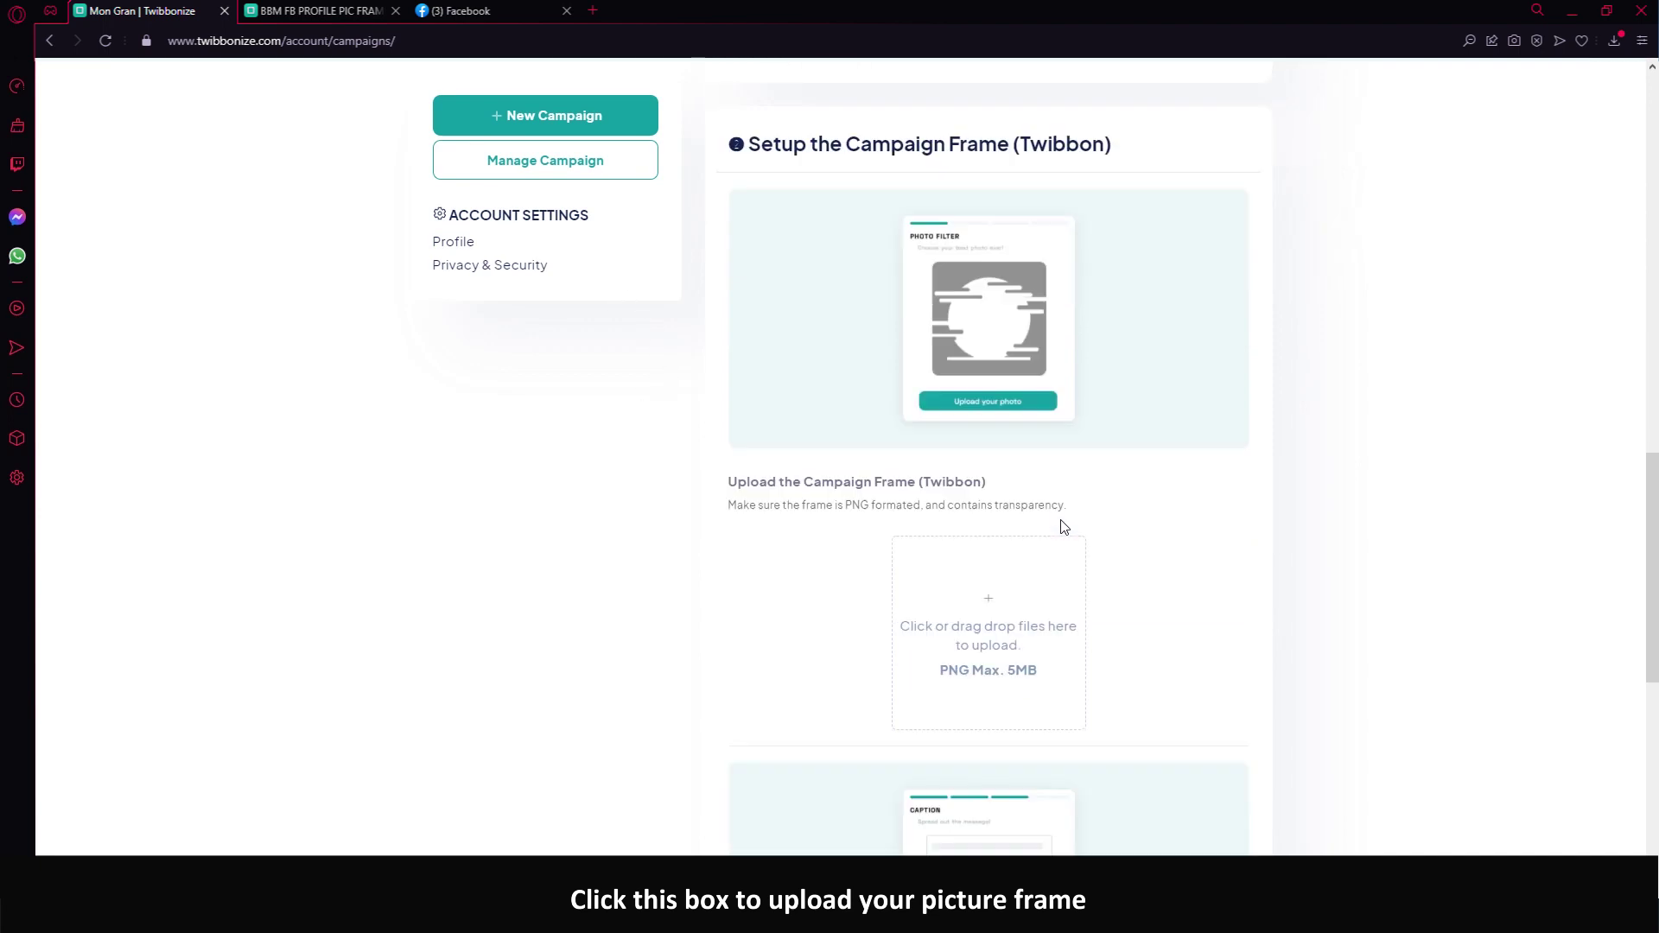
scroll(1149, 613, "down", 2)
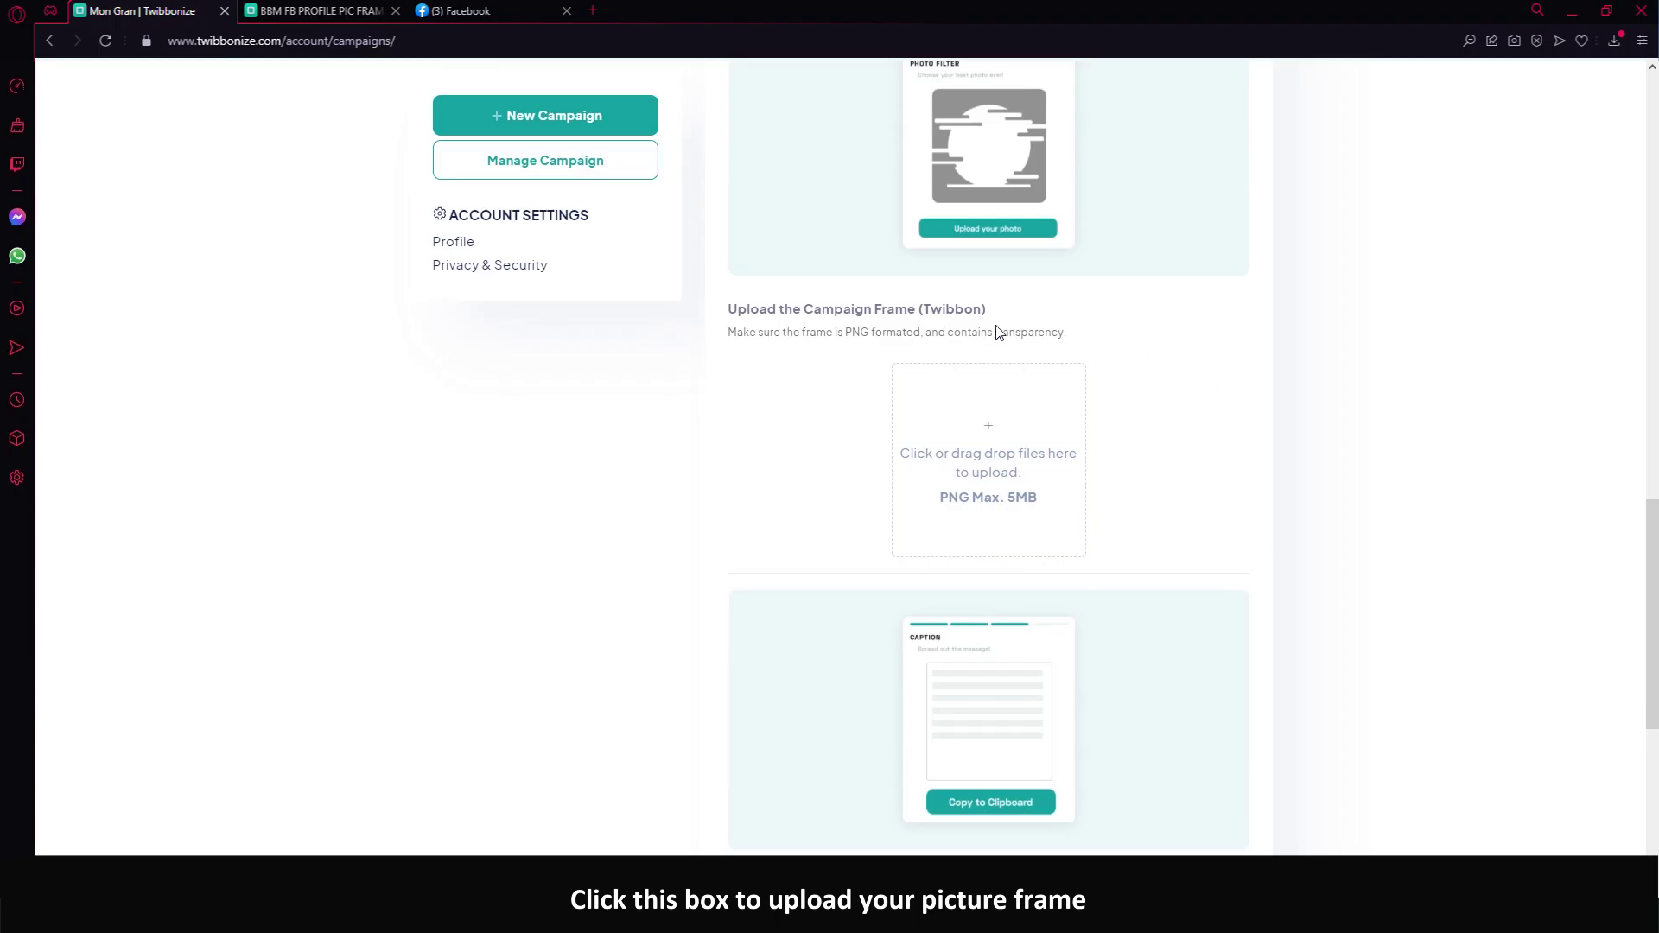
left_click(981, 475)
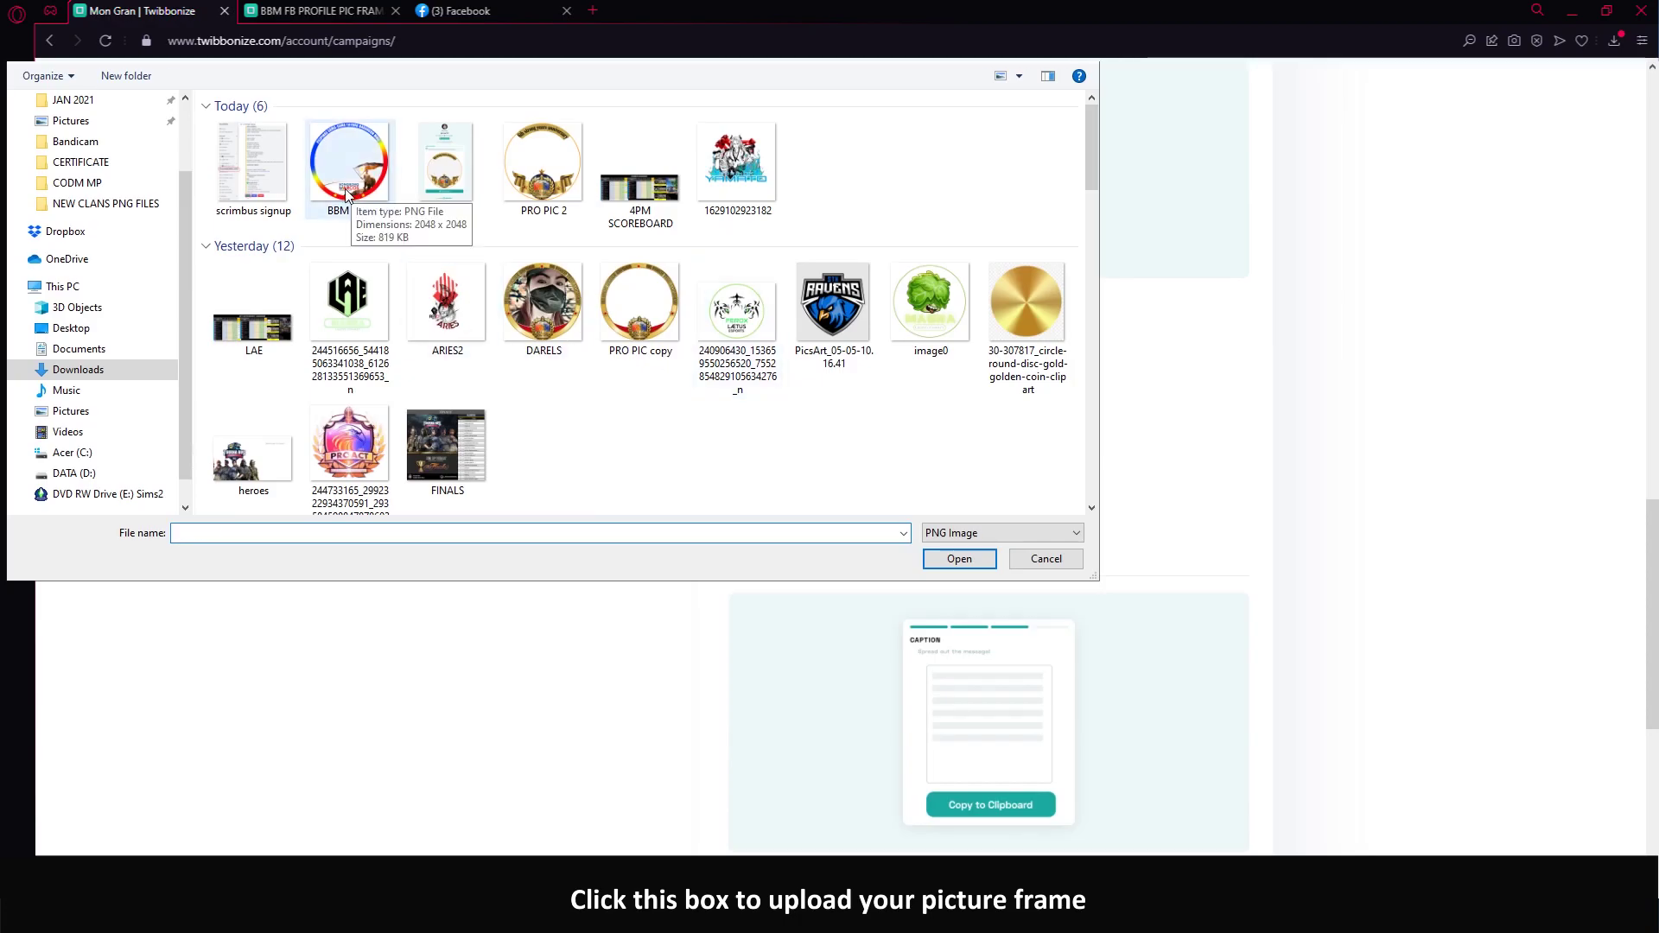
left_click(347, 193)
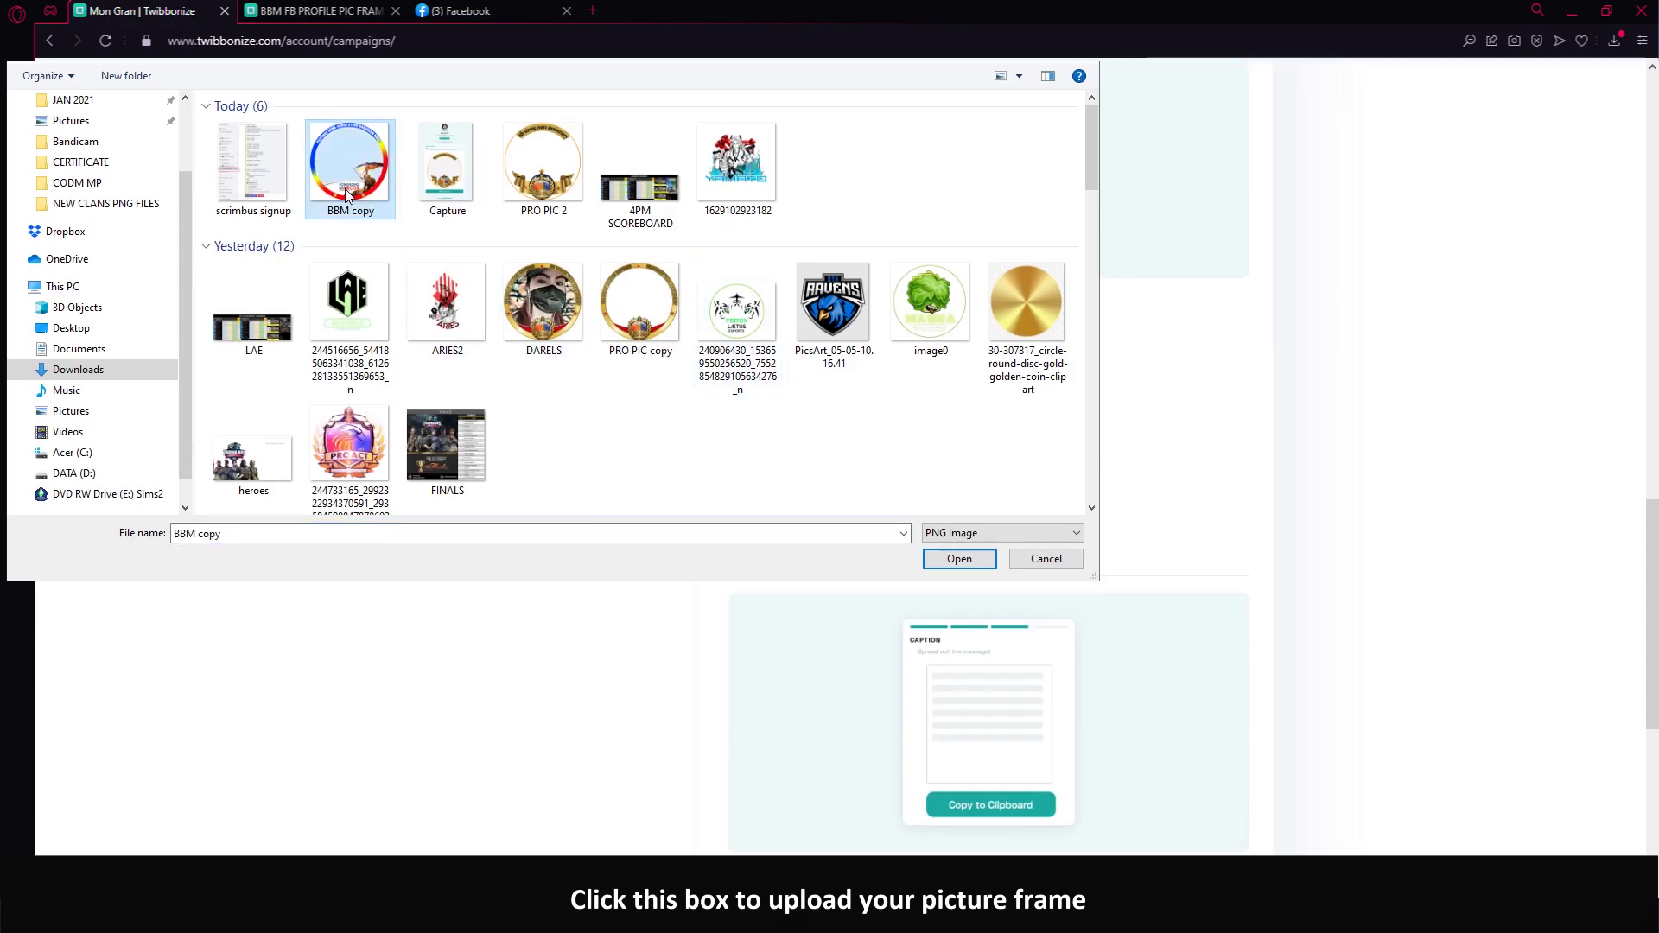
left_click(965, 564)
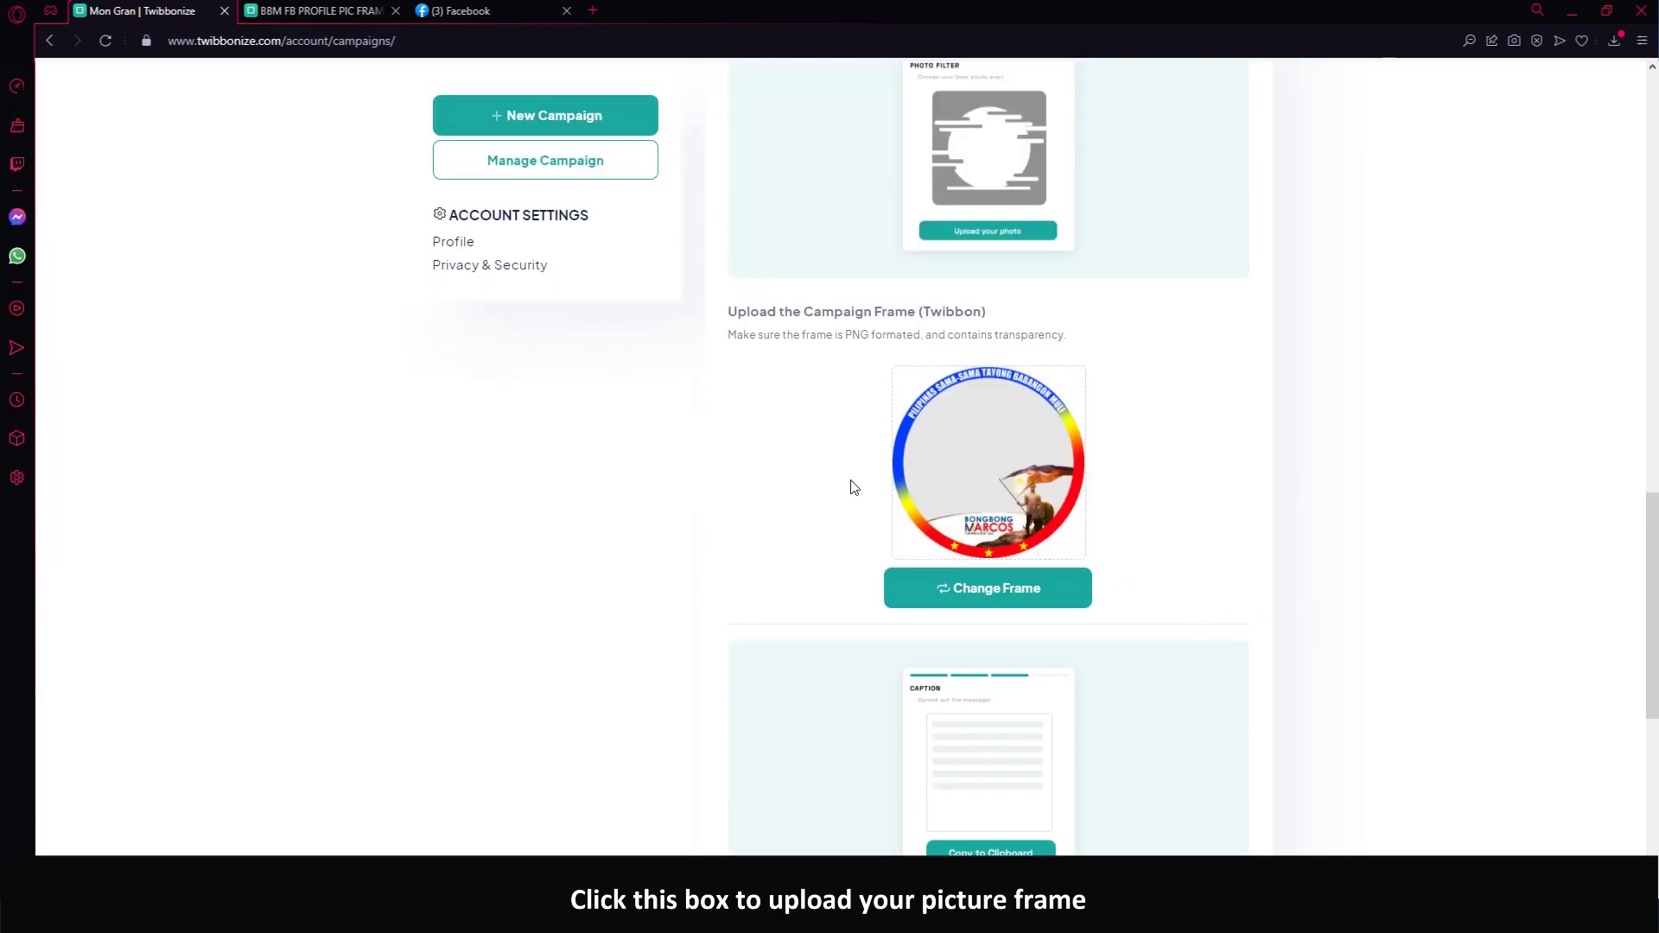
- Start the campaign with the post caption left blank and copy the URL of the new BBM FB PROFILE PIC FRAME campaign
scroll(1217, 626, "down", 5)
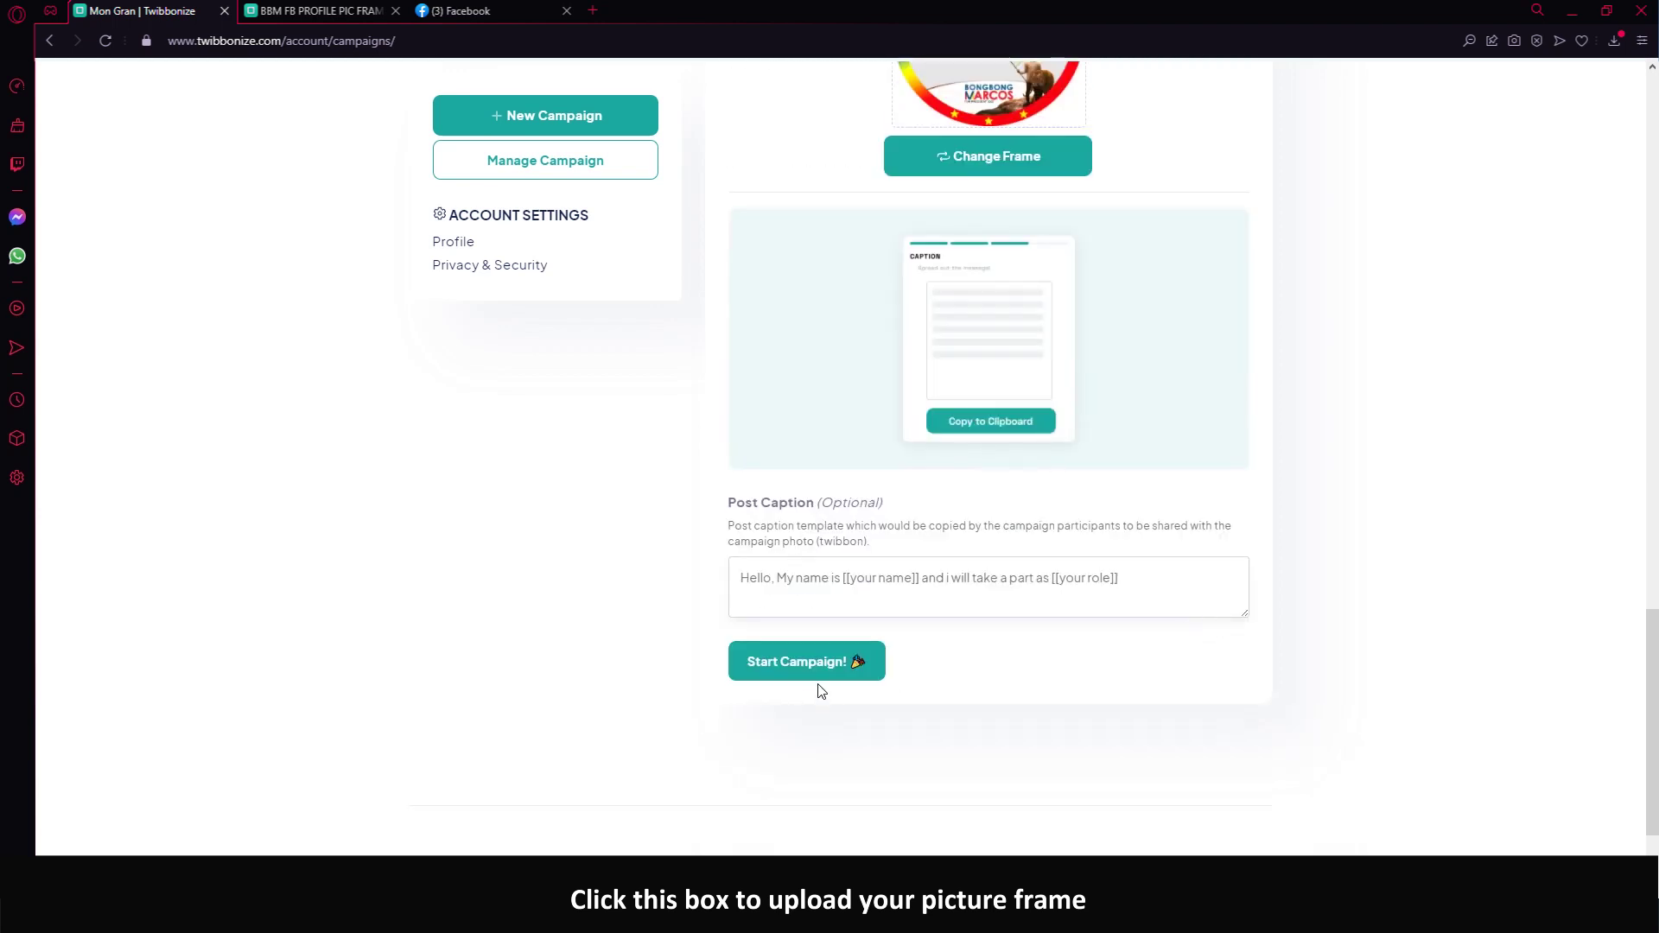
scroll(864, 666, "down", 2)
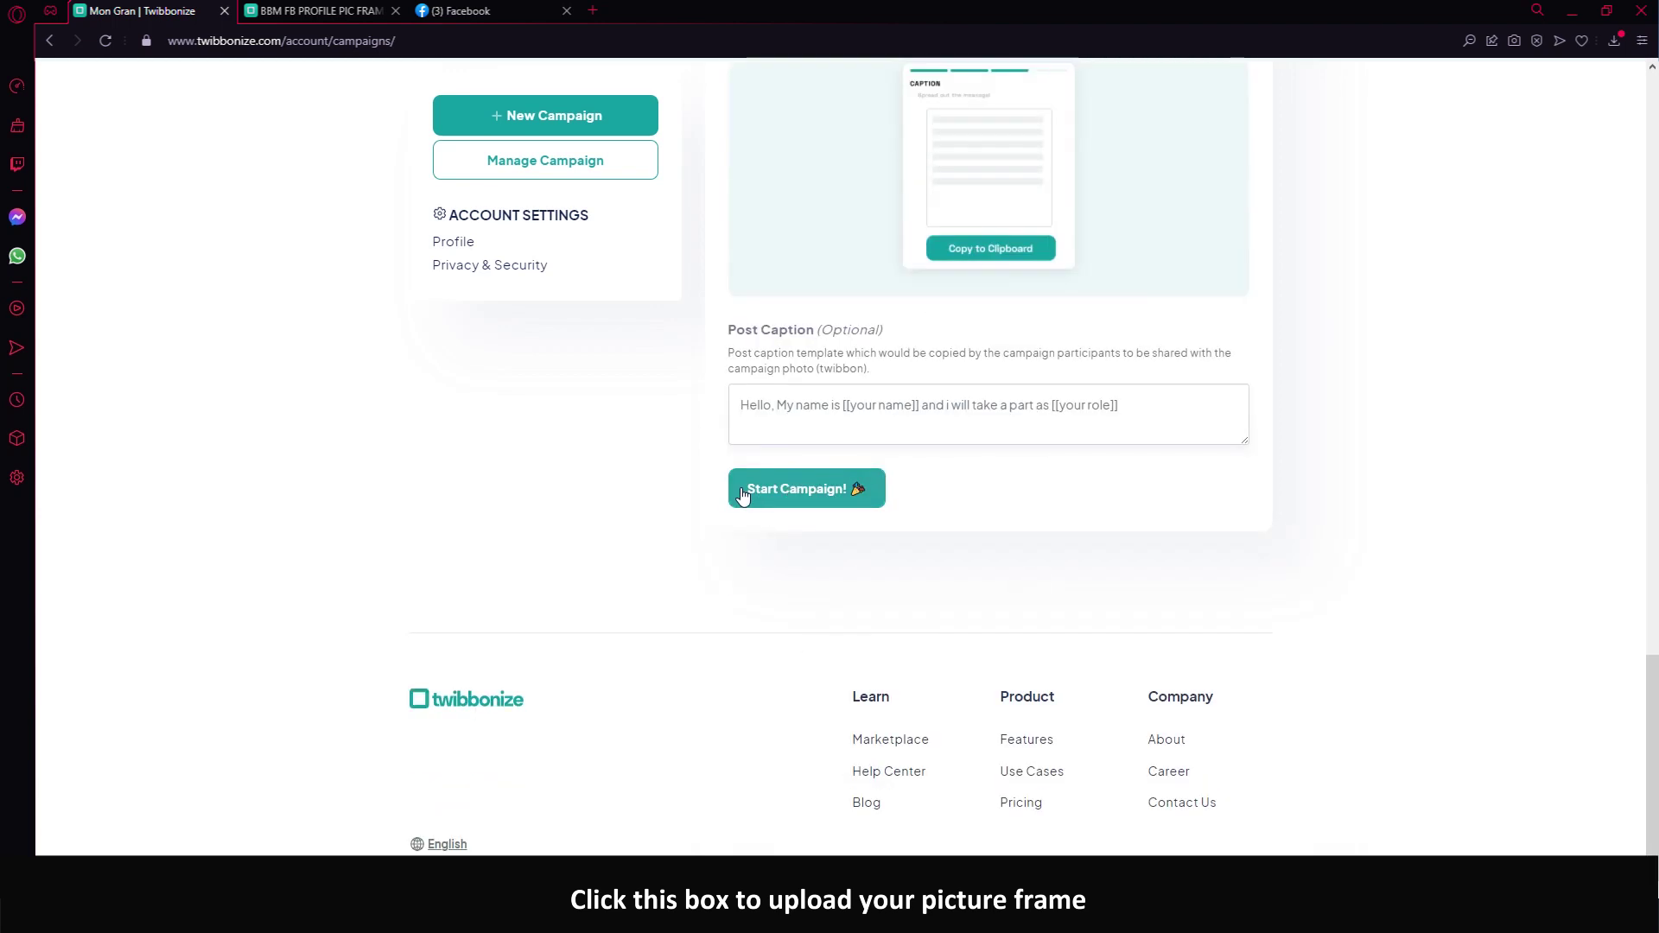
left_click(791, 490)
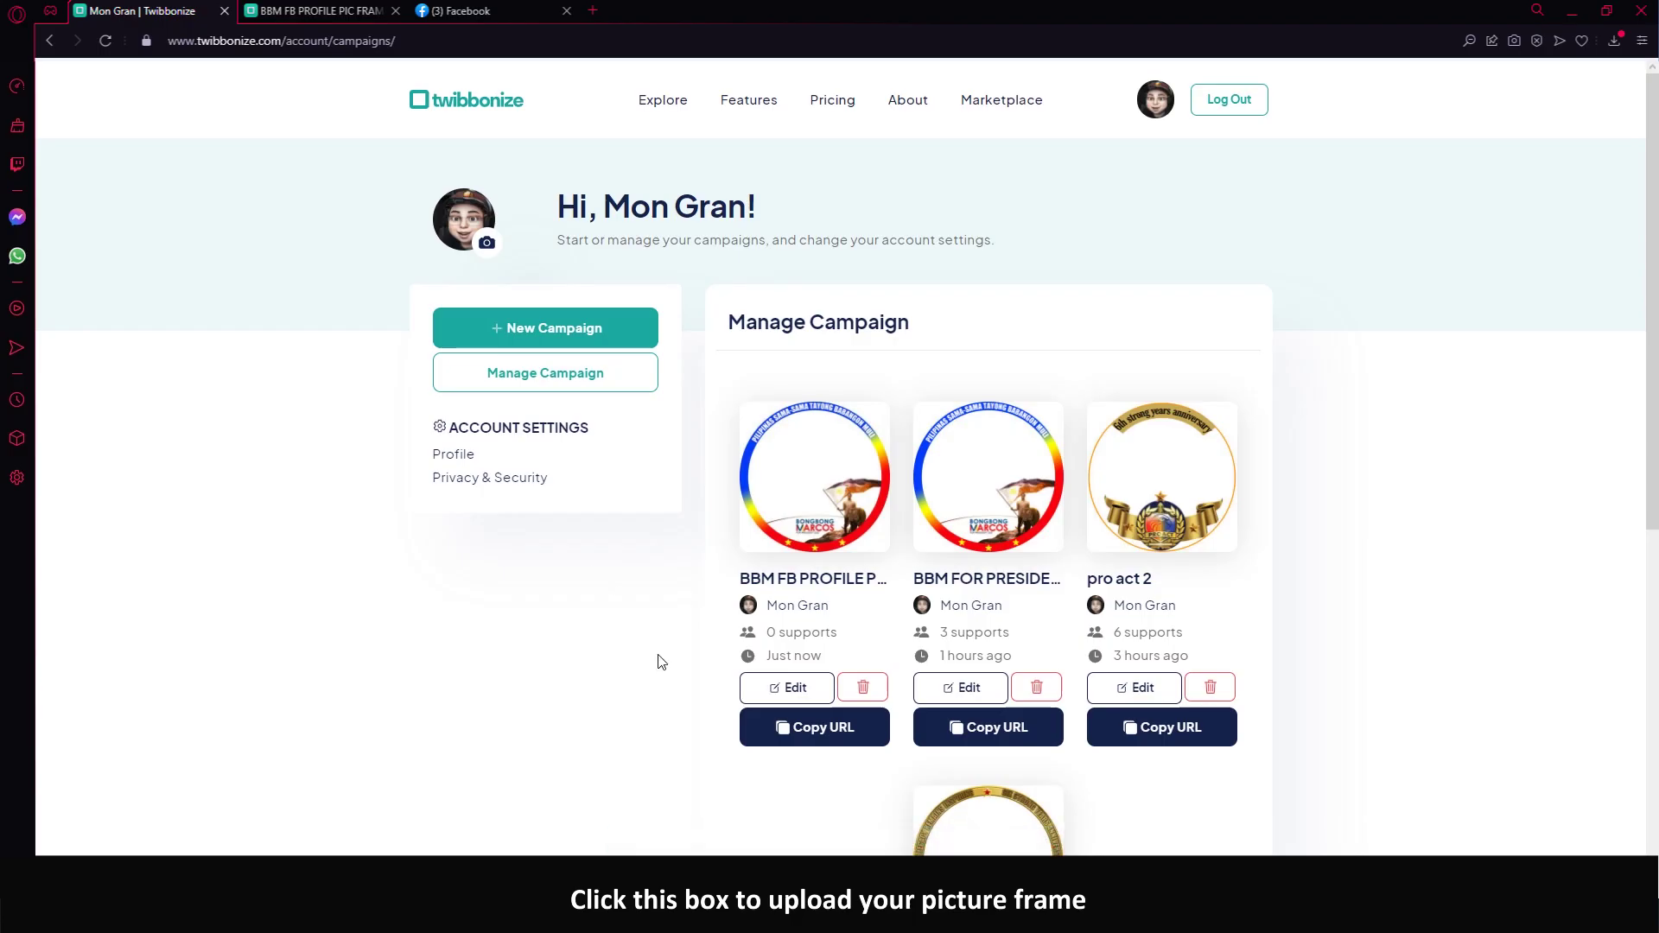
mouse_move(802, 512)
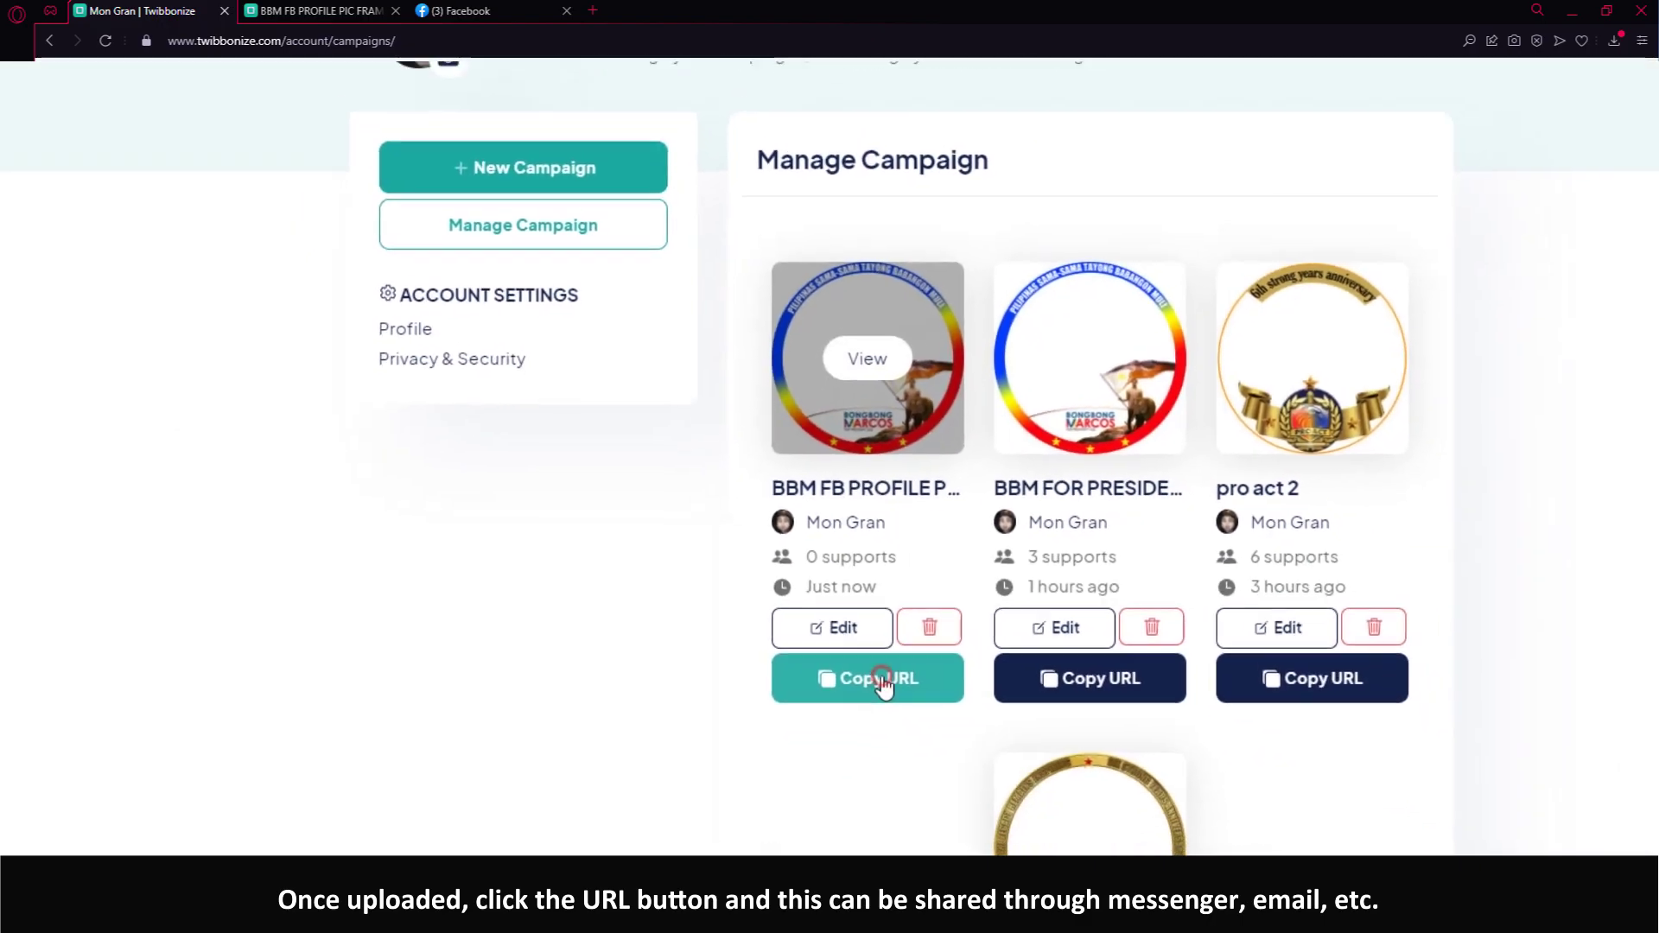
left_click(953, 735)
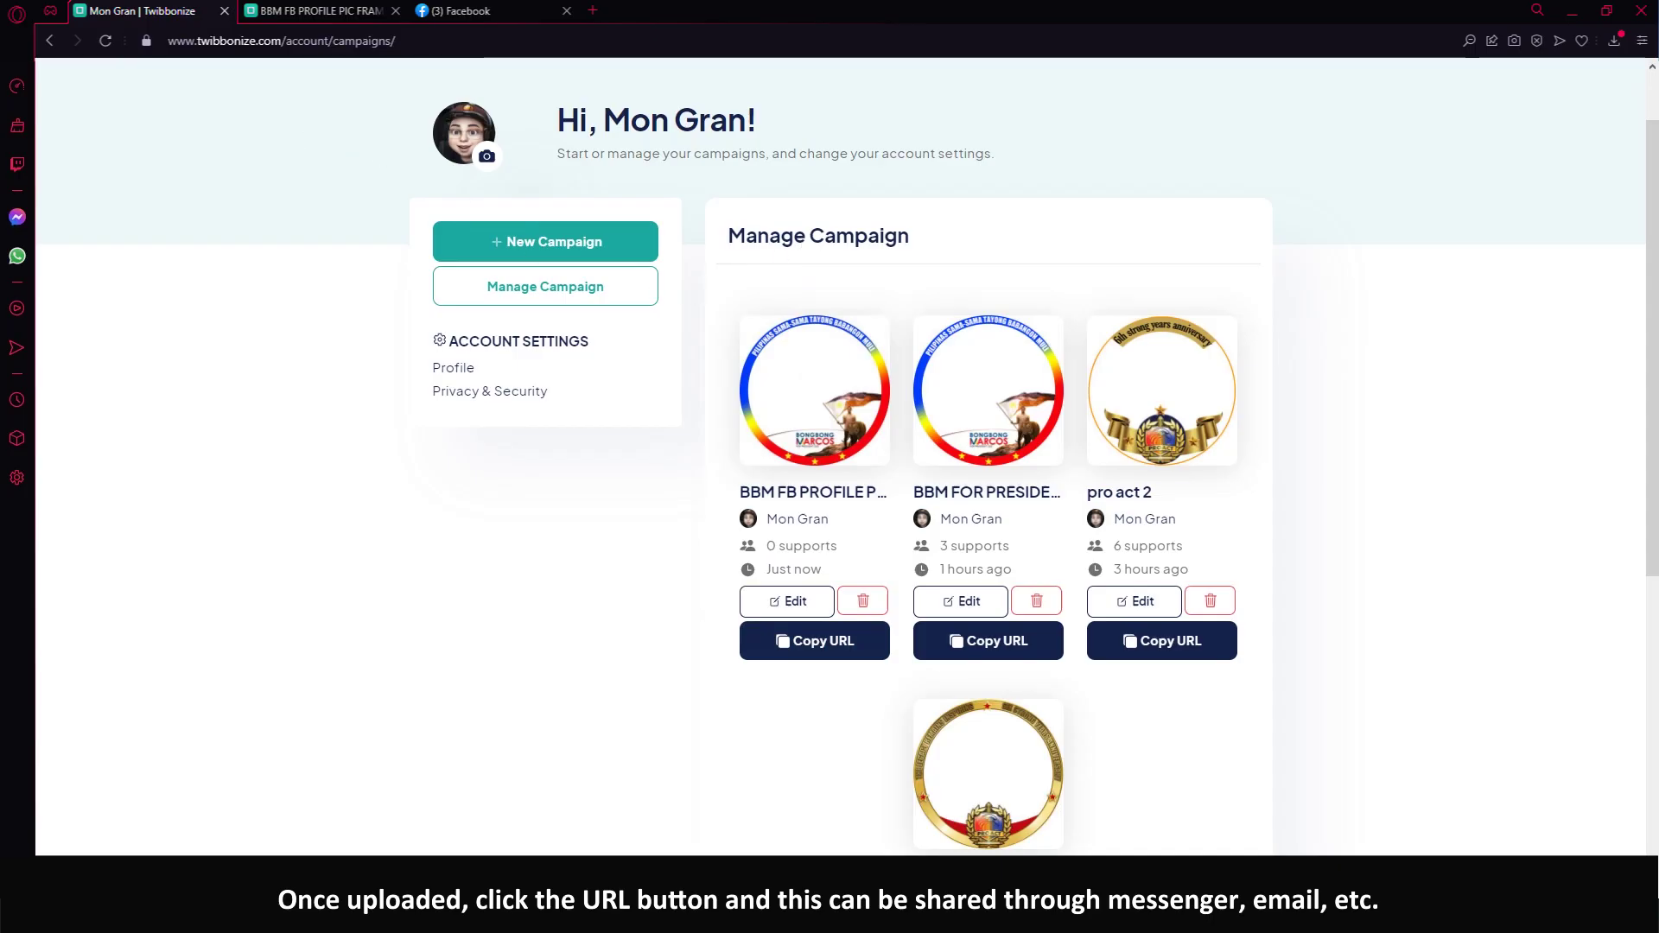
- Copy the BBM FB PROFILE PIC FRAME campaign's URL and open it in a new browser tab
key("ctrl+t")
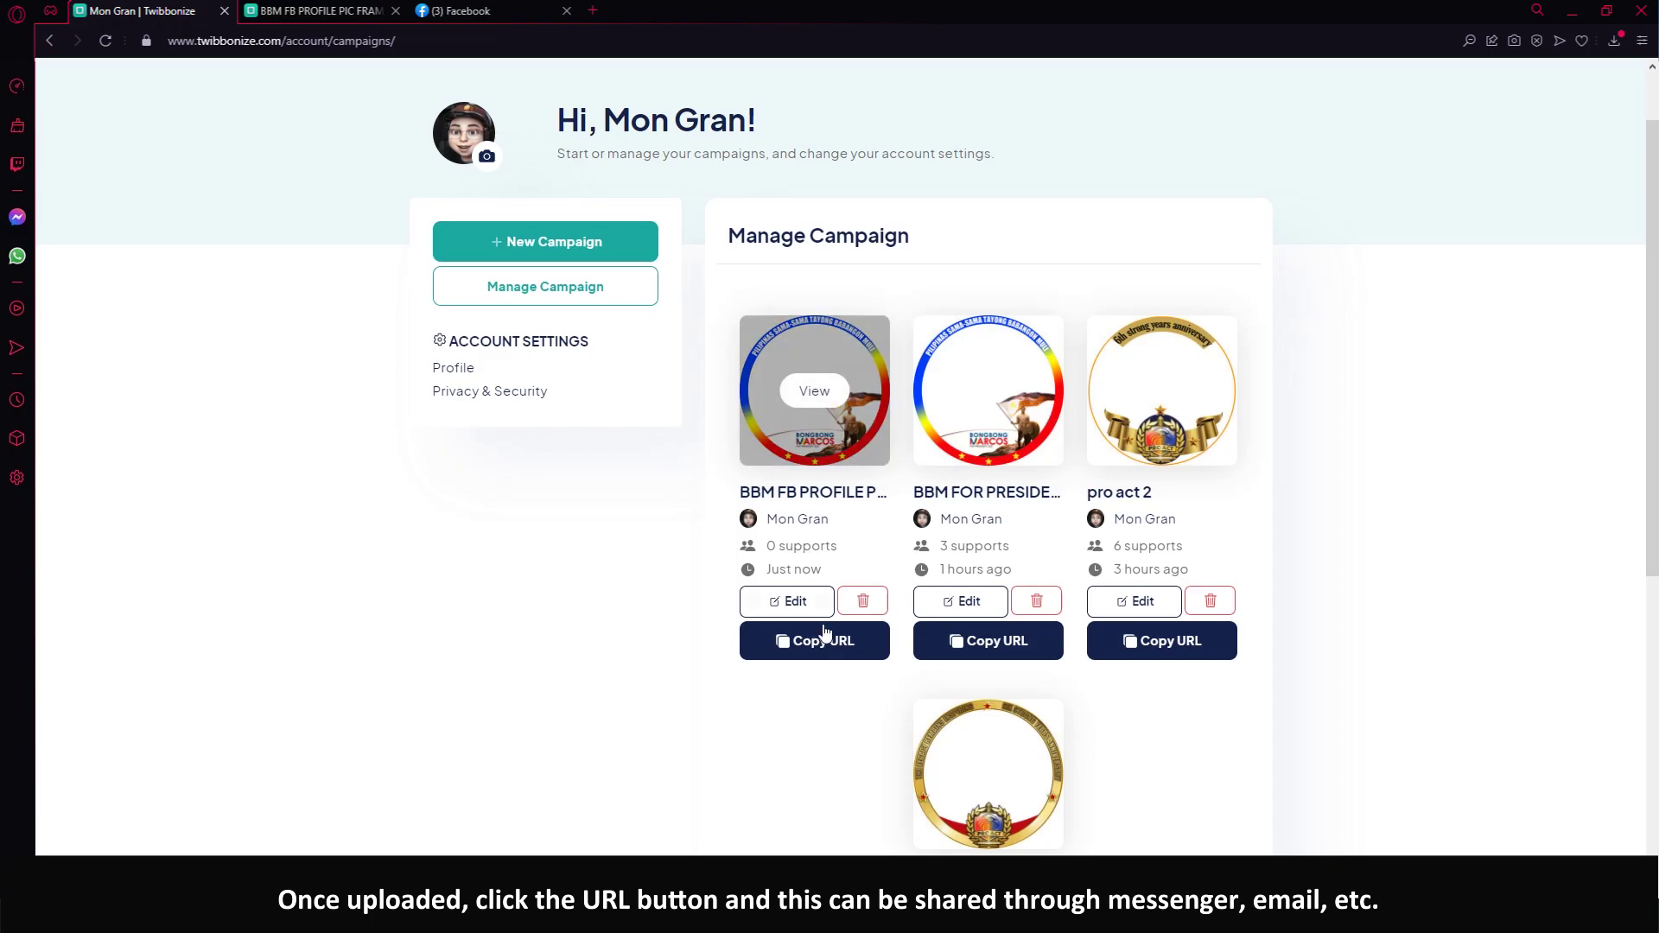
left_click(822, 647)
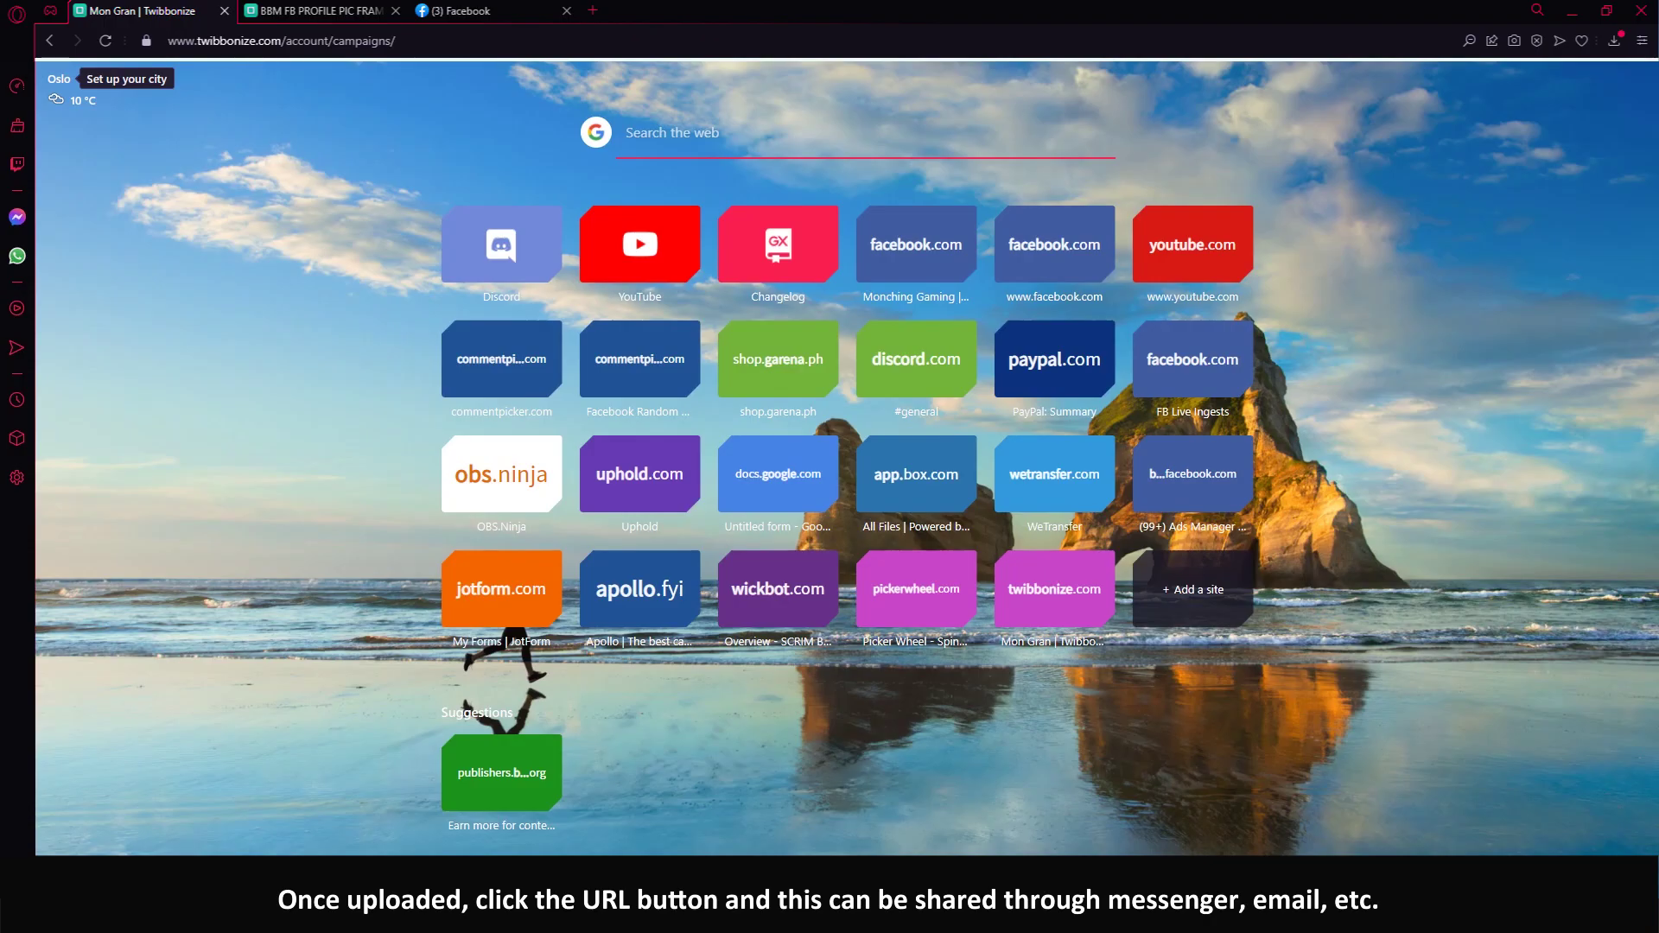
key("ctrl+v")
key("Return")
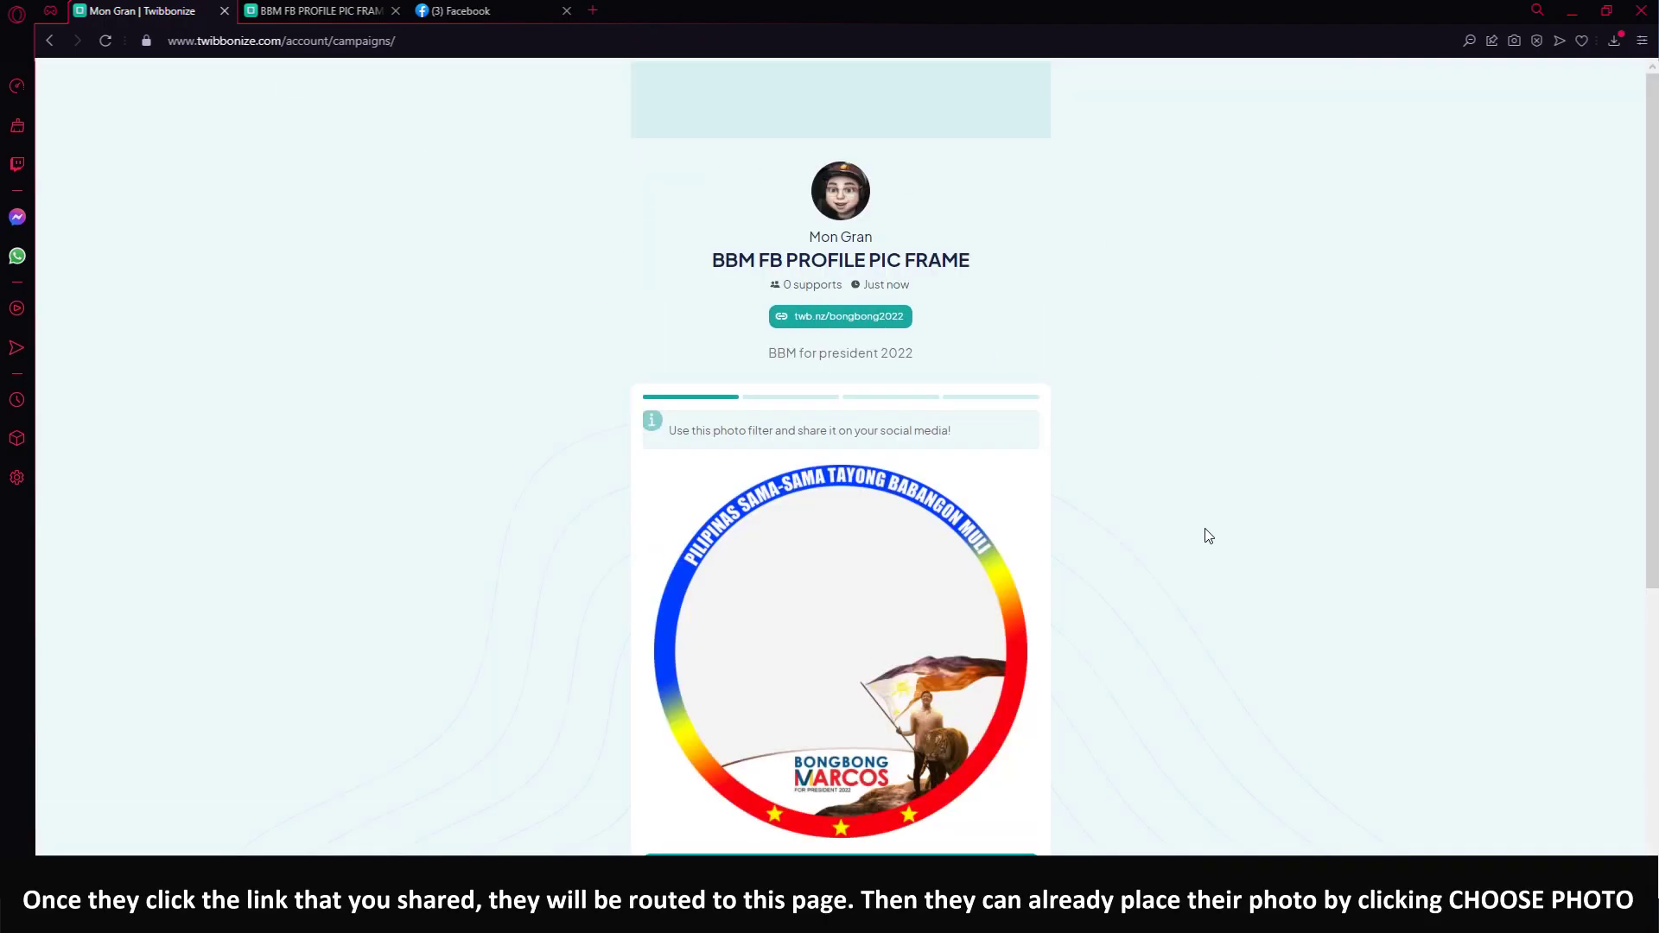
- Look over the public campaign page, from its title, link and description down to the frame preview and photo option
scroll(1207, 536, "down", 3)
scroll(1207, 530, "down", 3)
scroll(1215, 530, "up", 4)
scroll(1215, 529, "up", 2)
scroll(1214, 530, "down", 1)
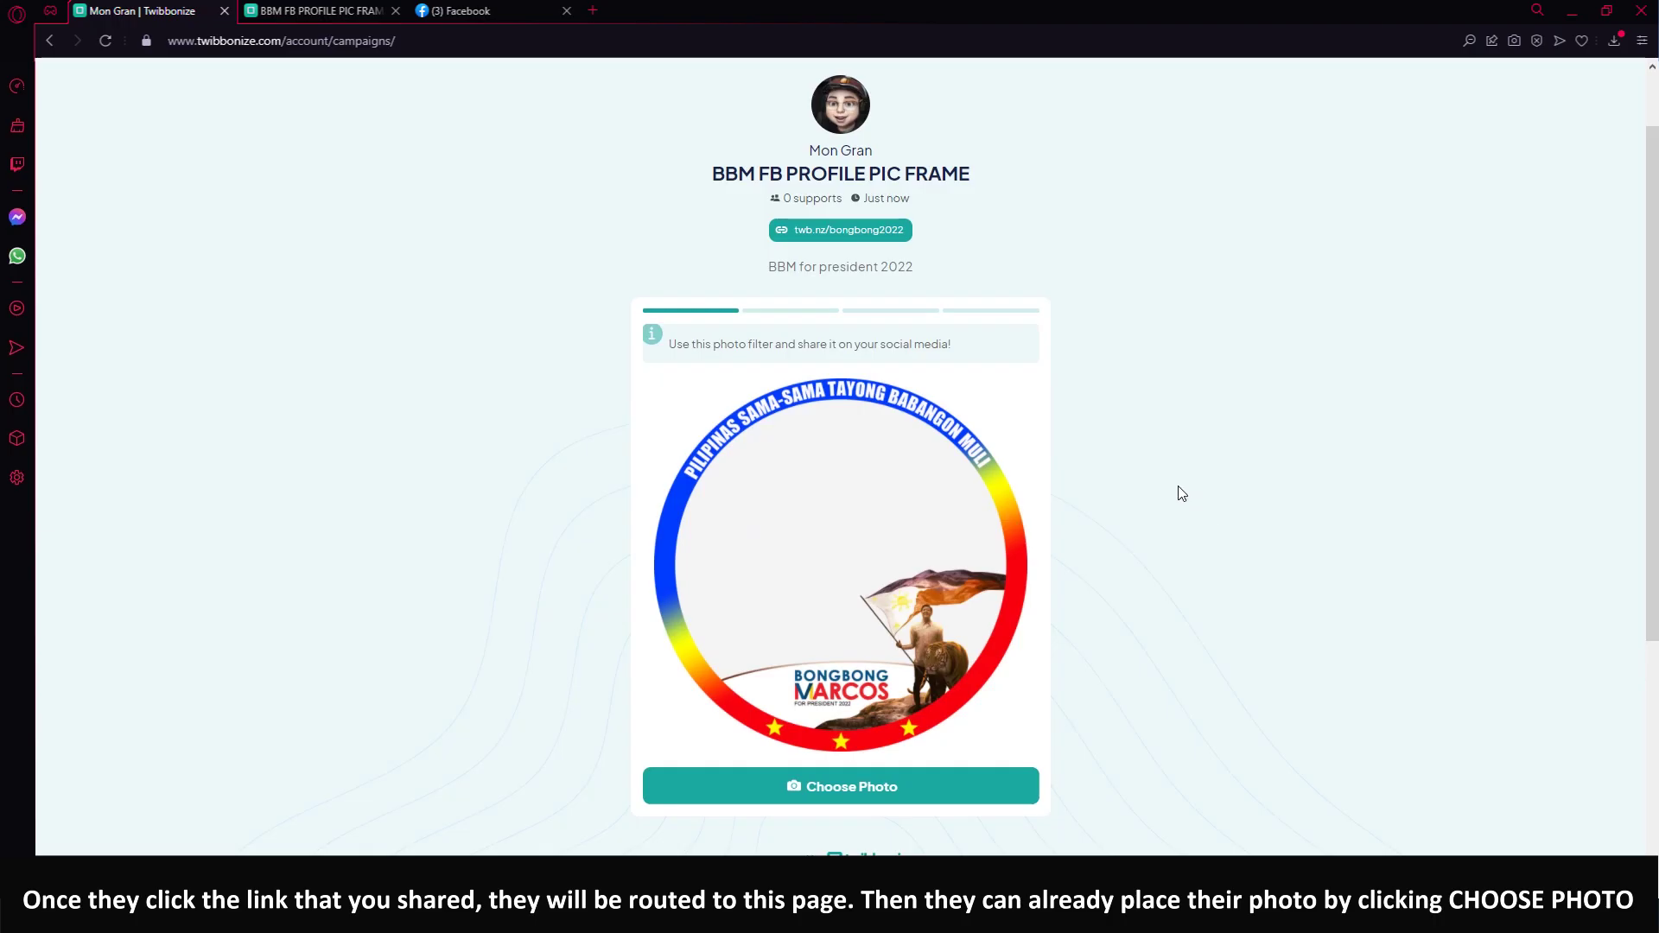
scroll(1111, 466, "up", 1)
scroll(1110, 467, "down", 1)
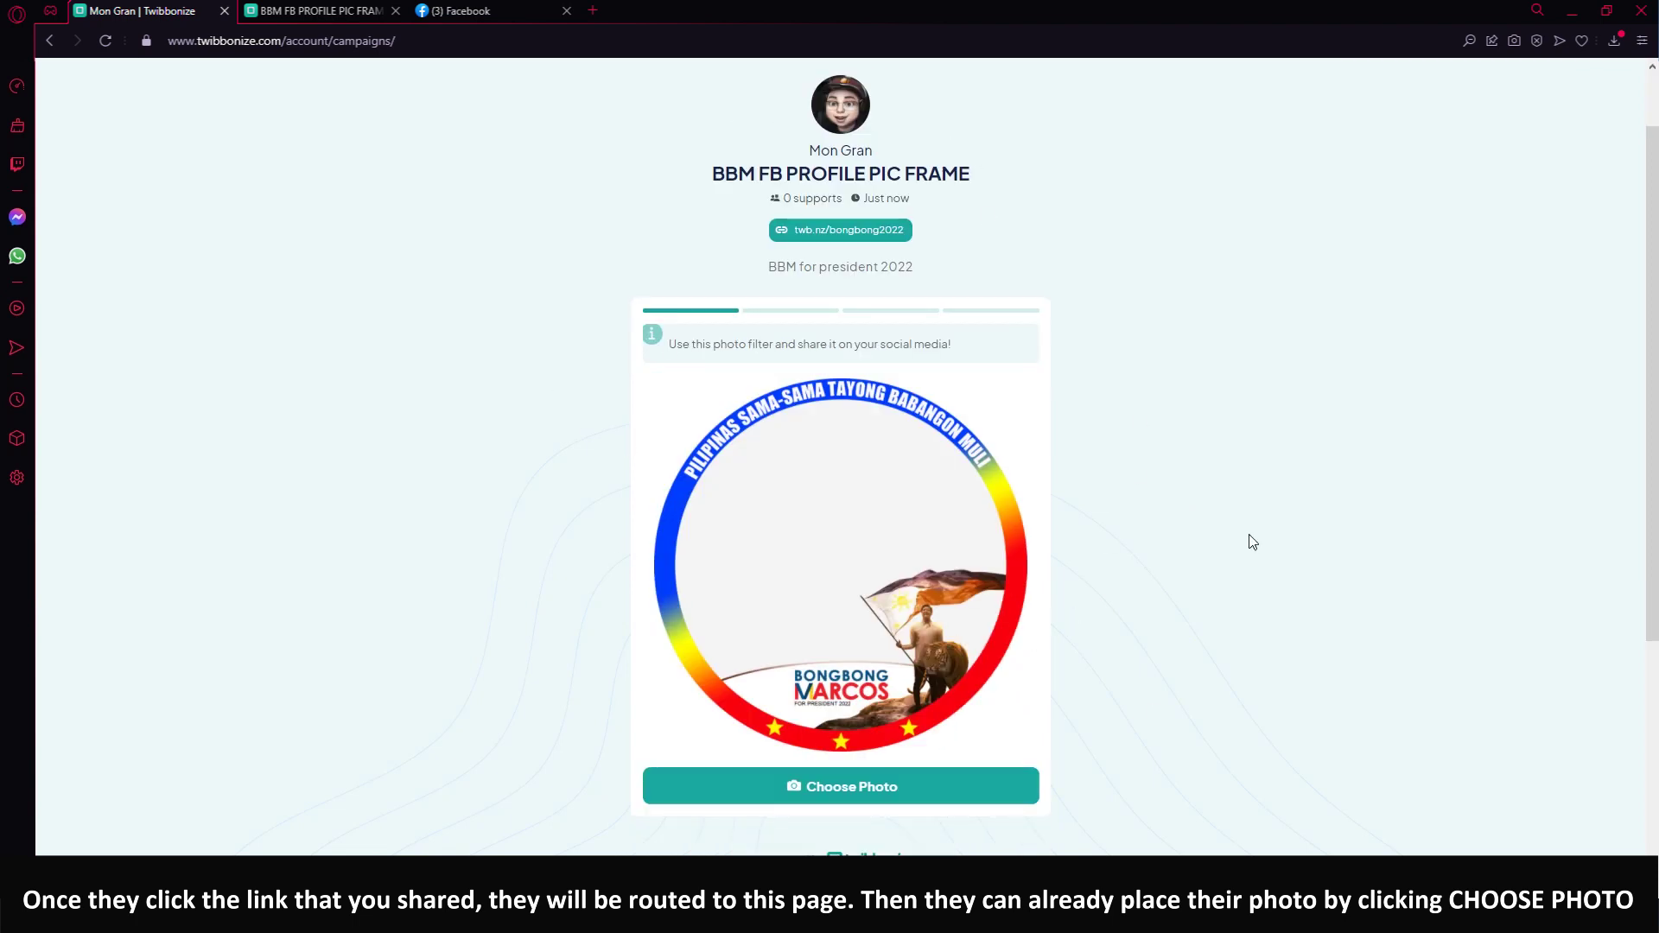
scroll(1214, 588, "down", 2)
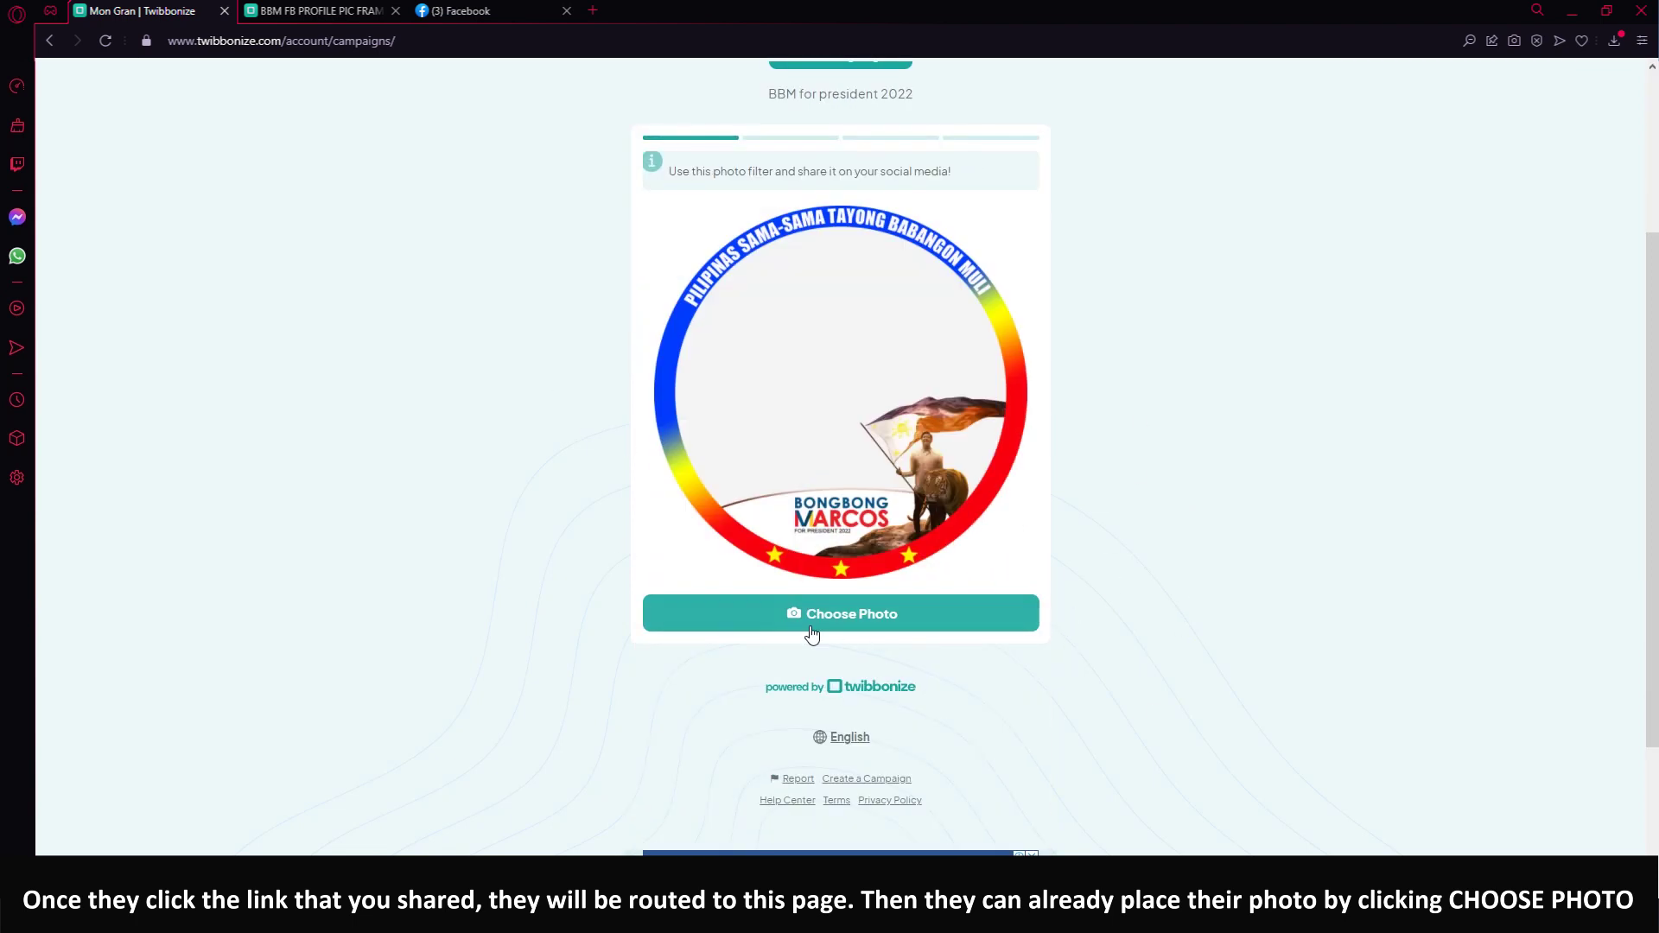
left_click(899, 619)
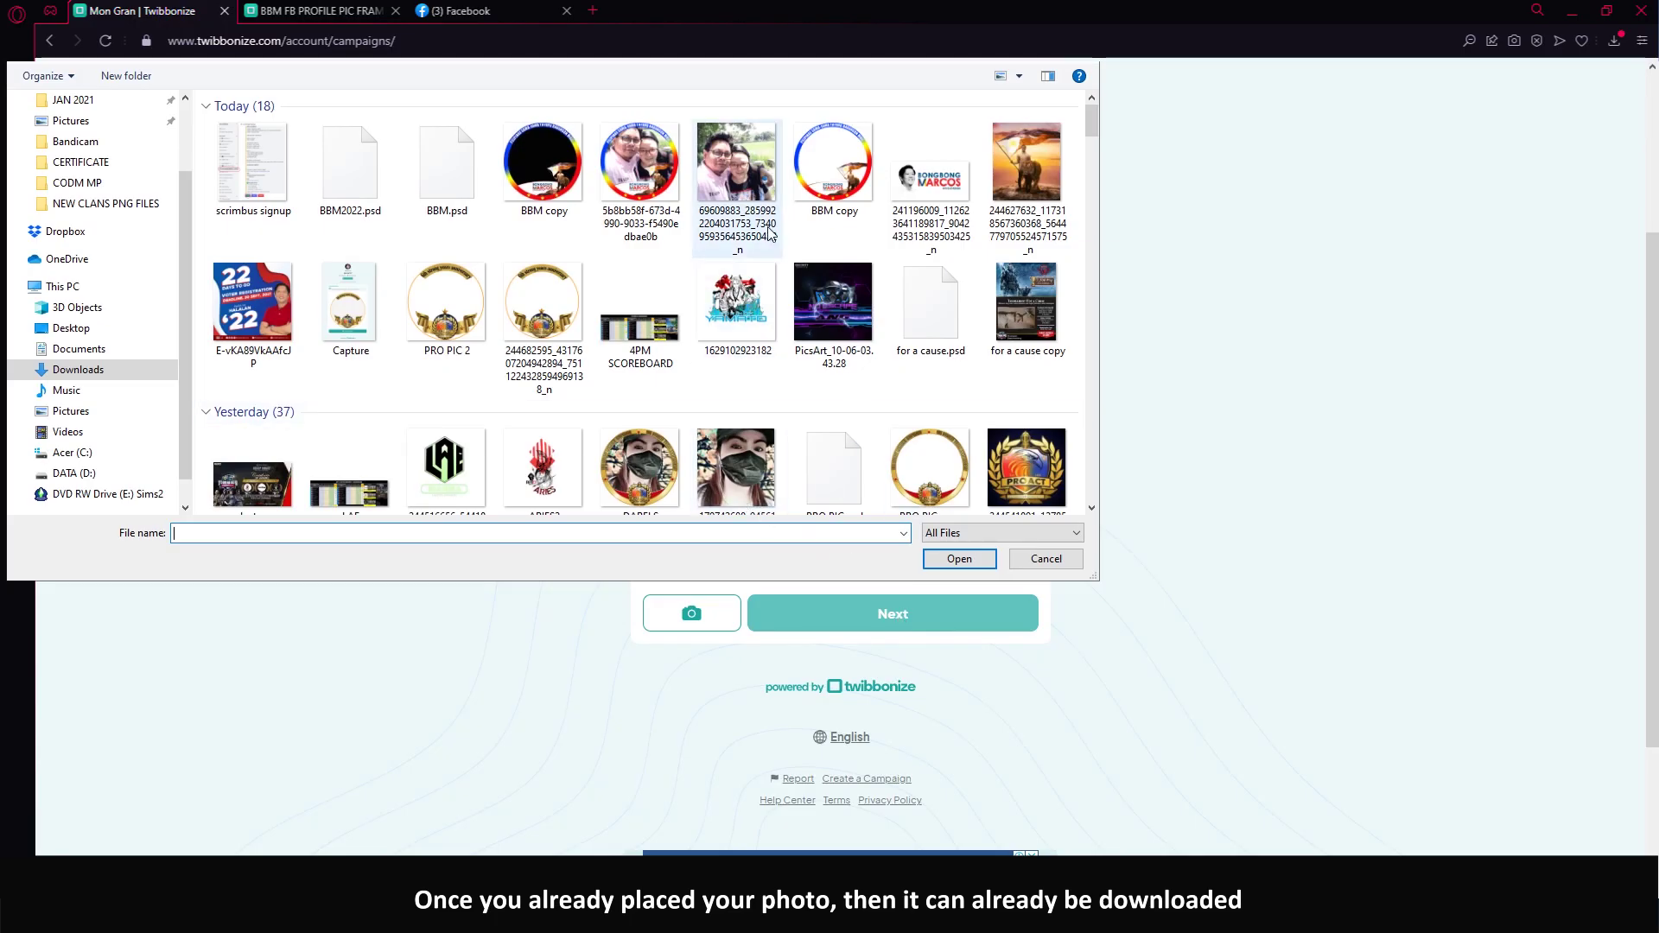
left_click(729, 170)
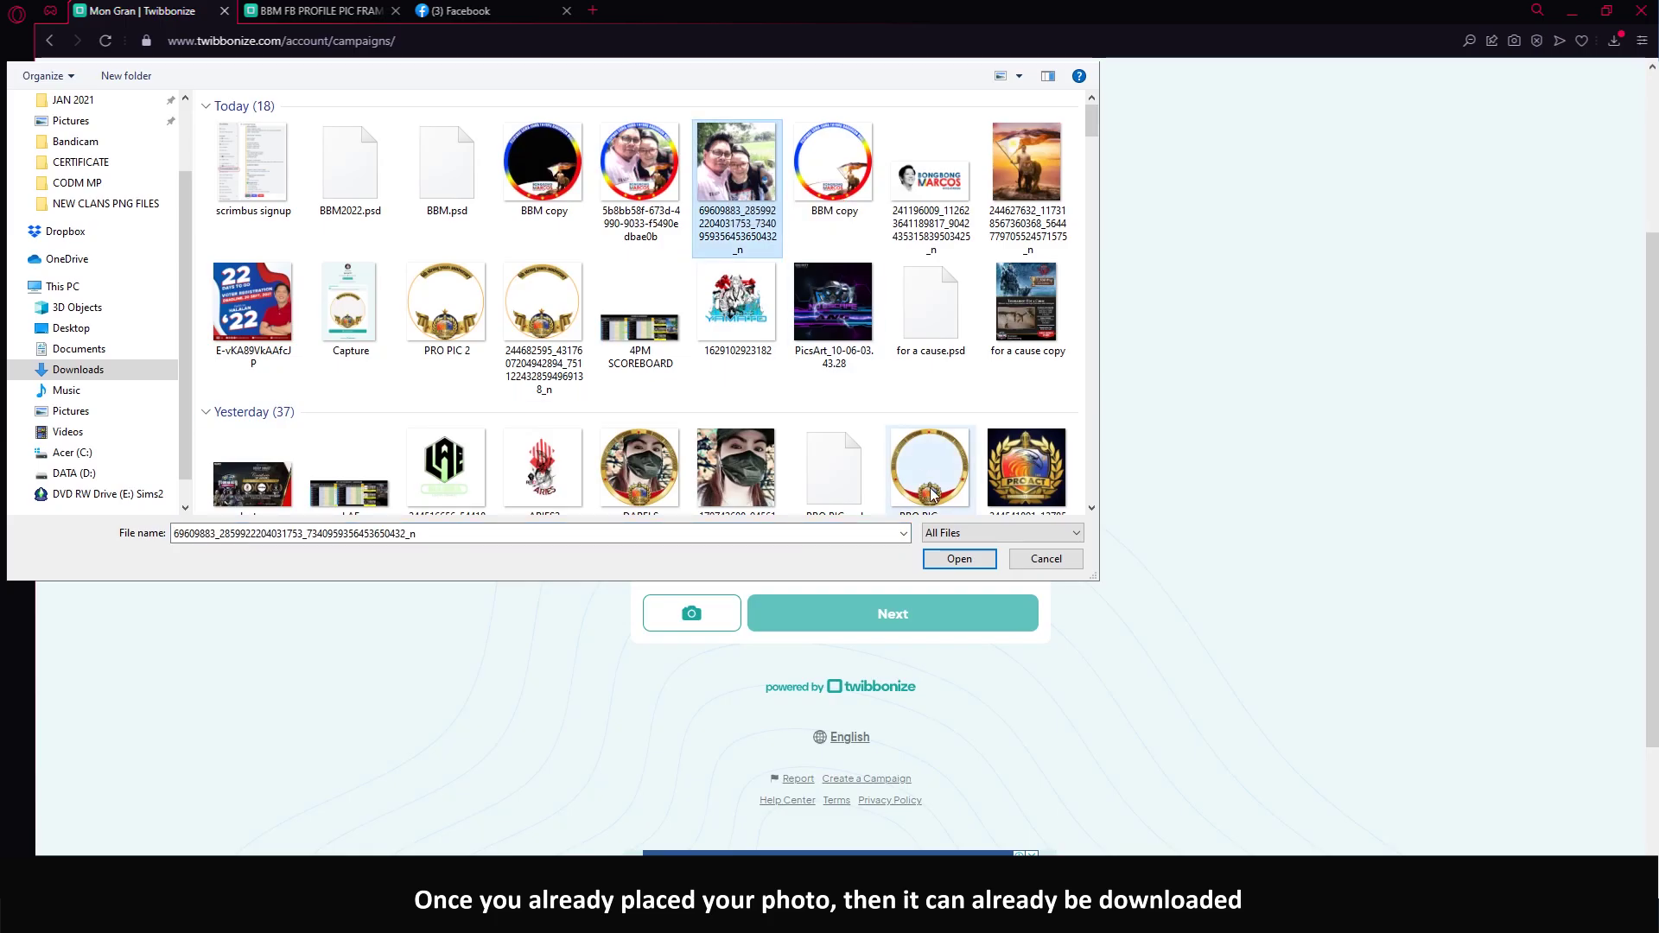
left_click(946, 561)
left_click_drag(797, 434, 887, 363)
- Accept the photo placement and download the framed picture as a JPEG image to the Downloads folder under the suggested file name
left_click(940, 631)
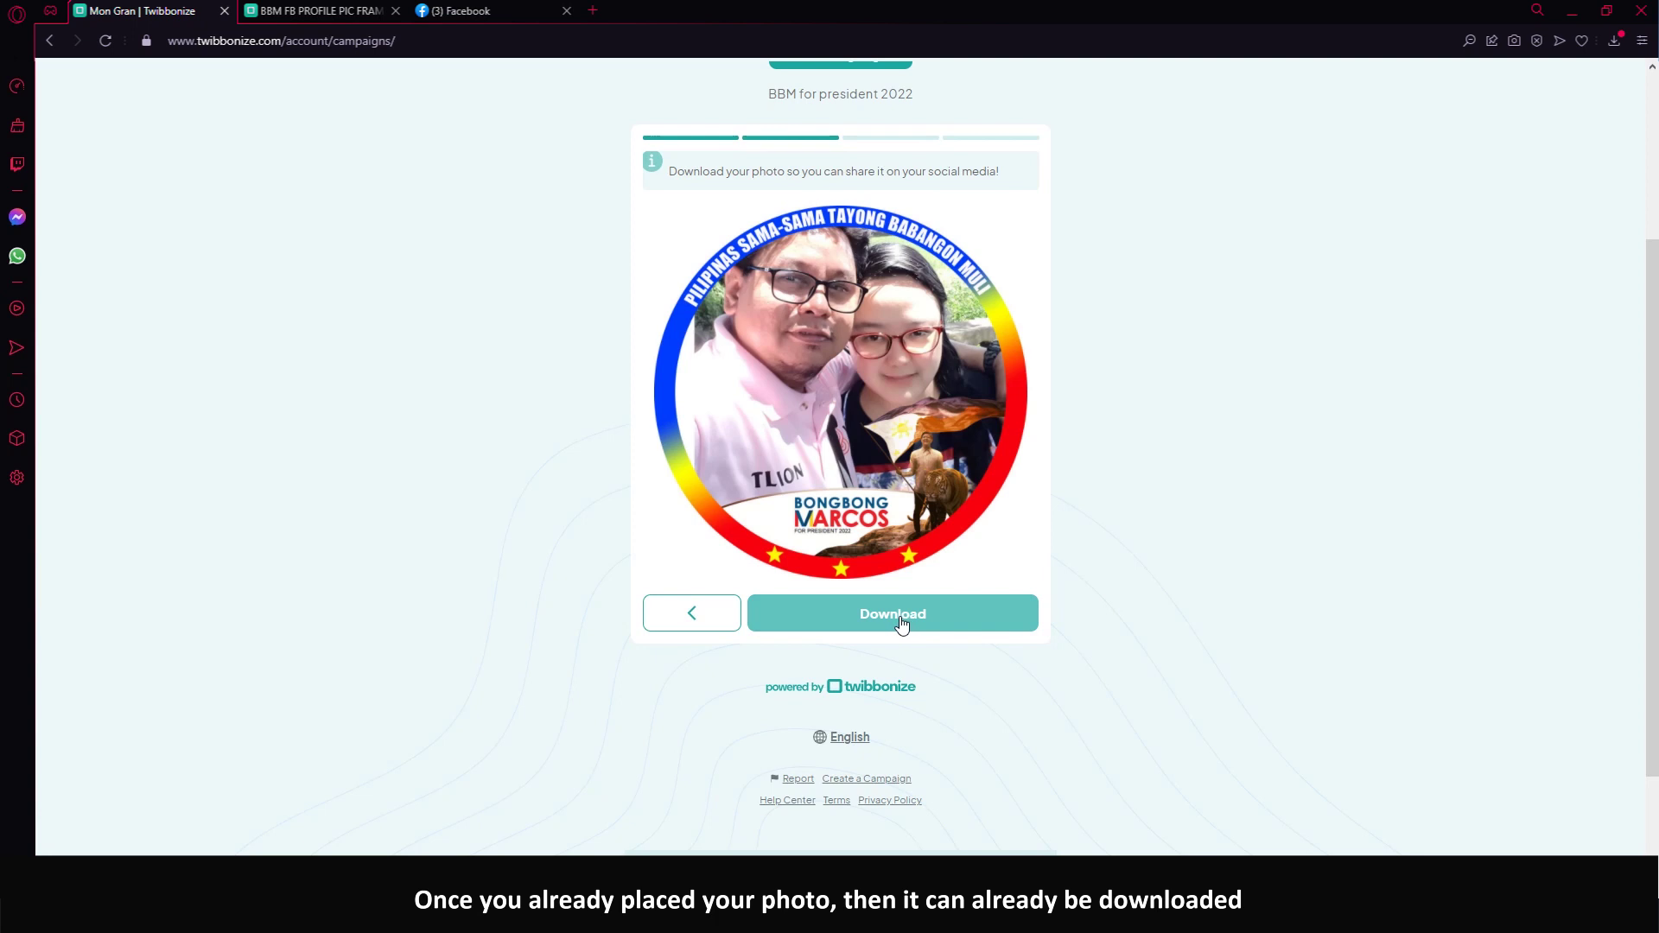
left_click(900, 615)
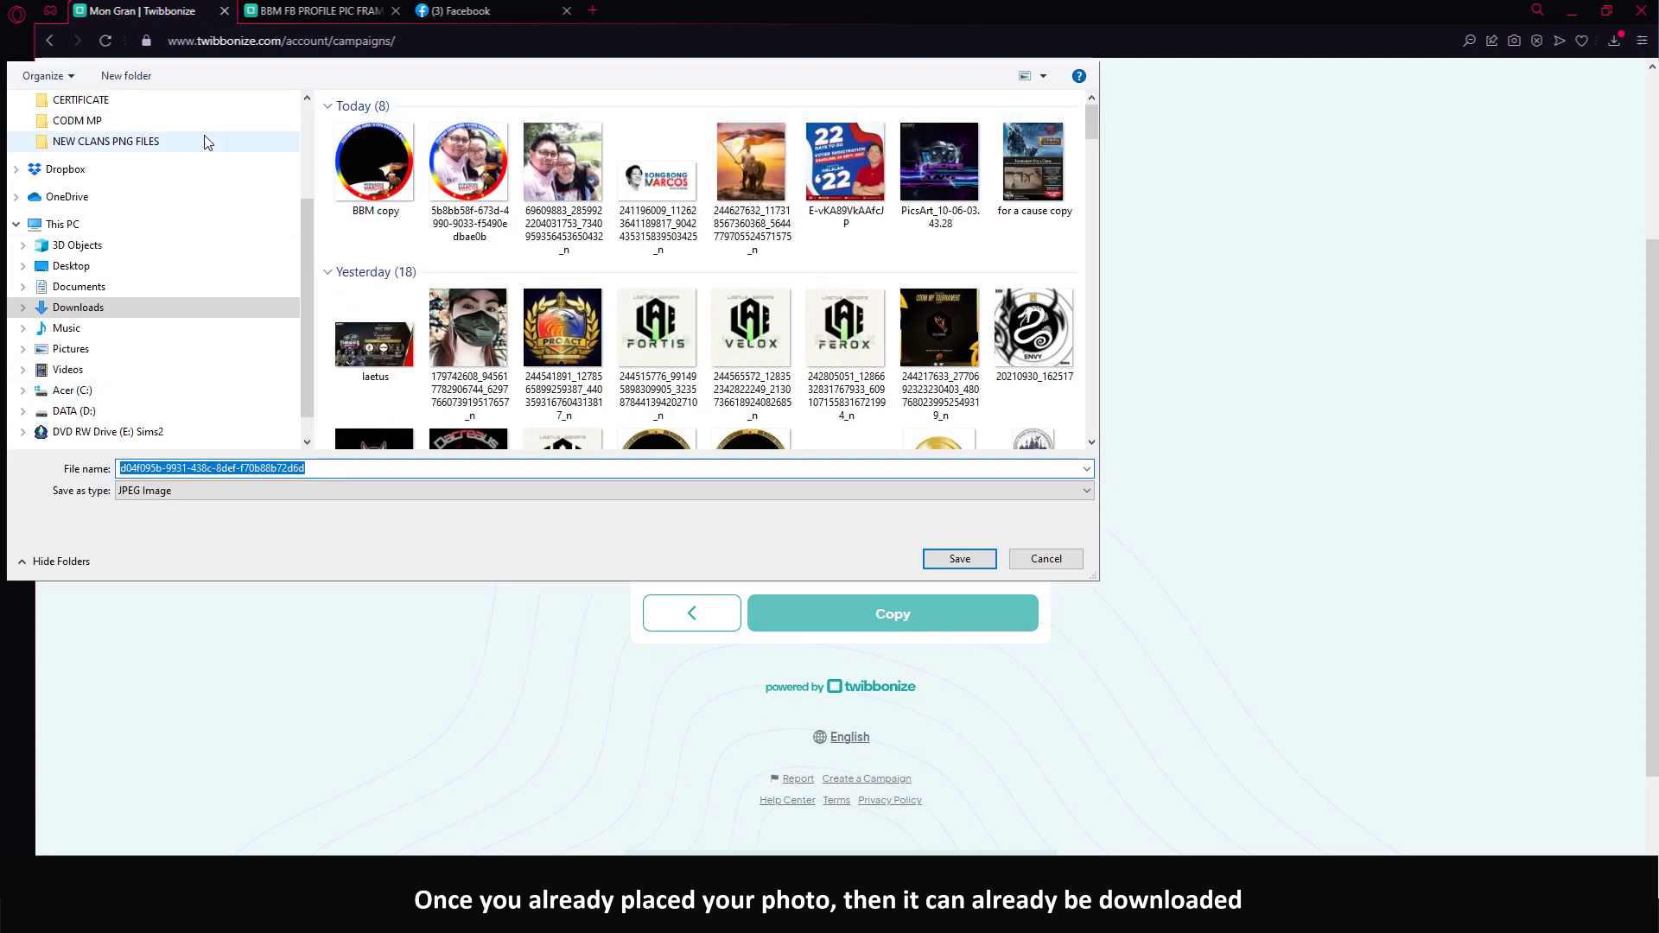
left_click(960, 560)
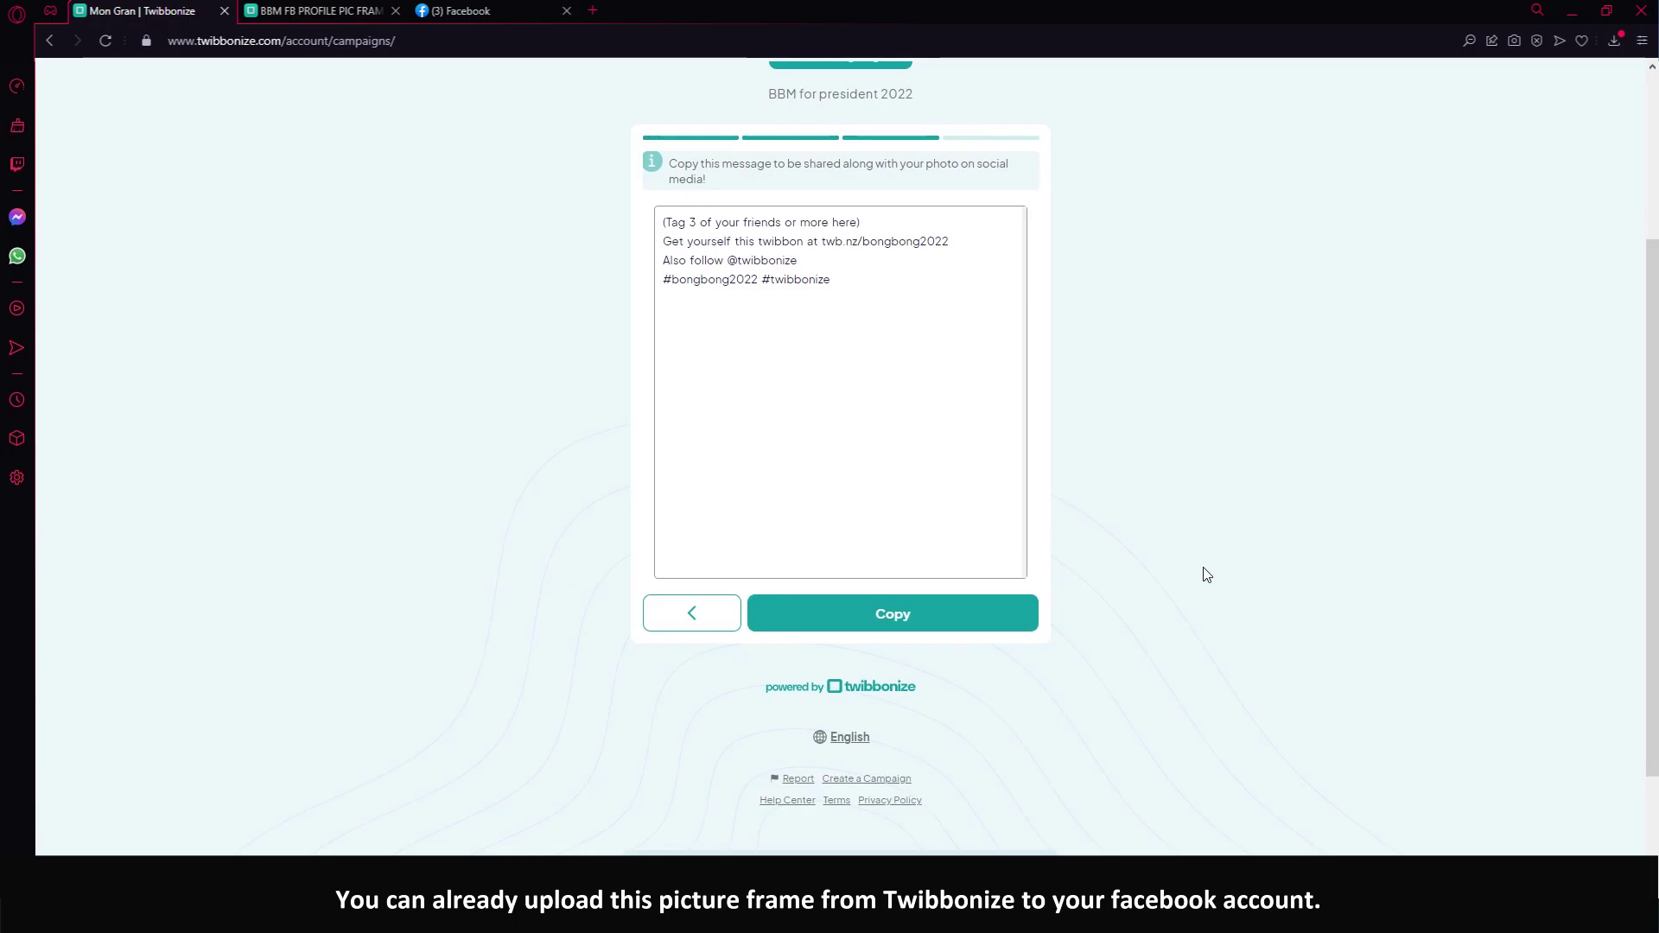
- Switch to Facebook, go to the personal profile and view its current profile picture at full size
scroll(1205, 575, "up", 1)
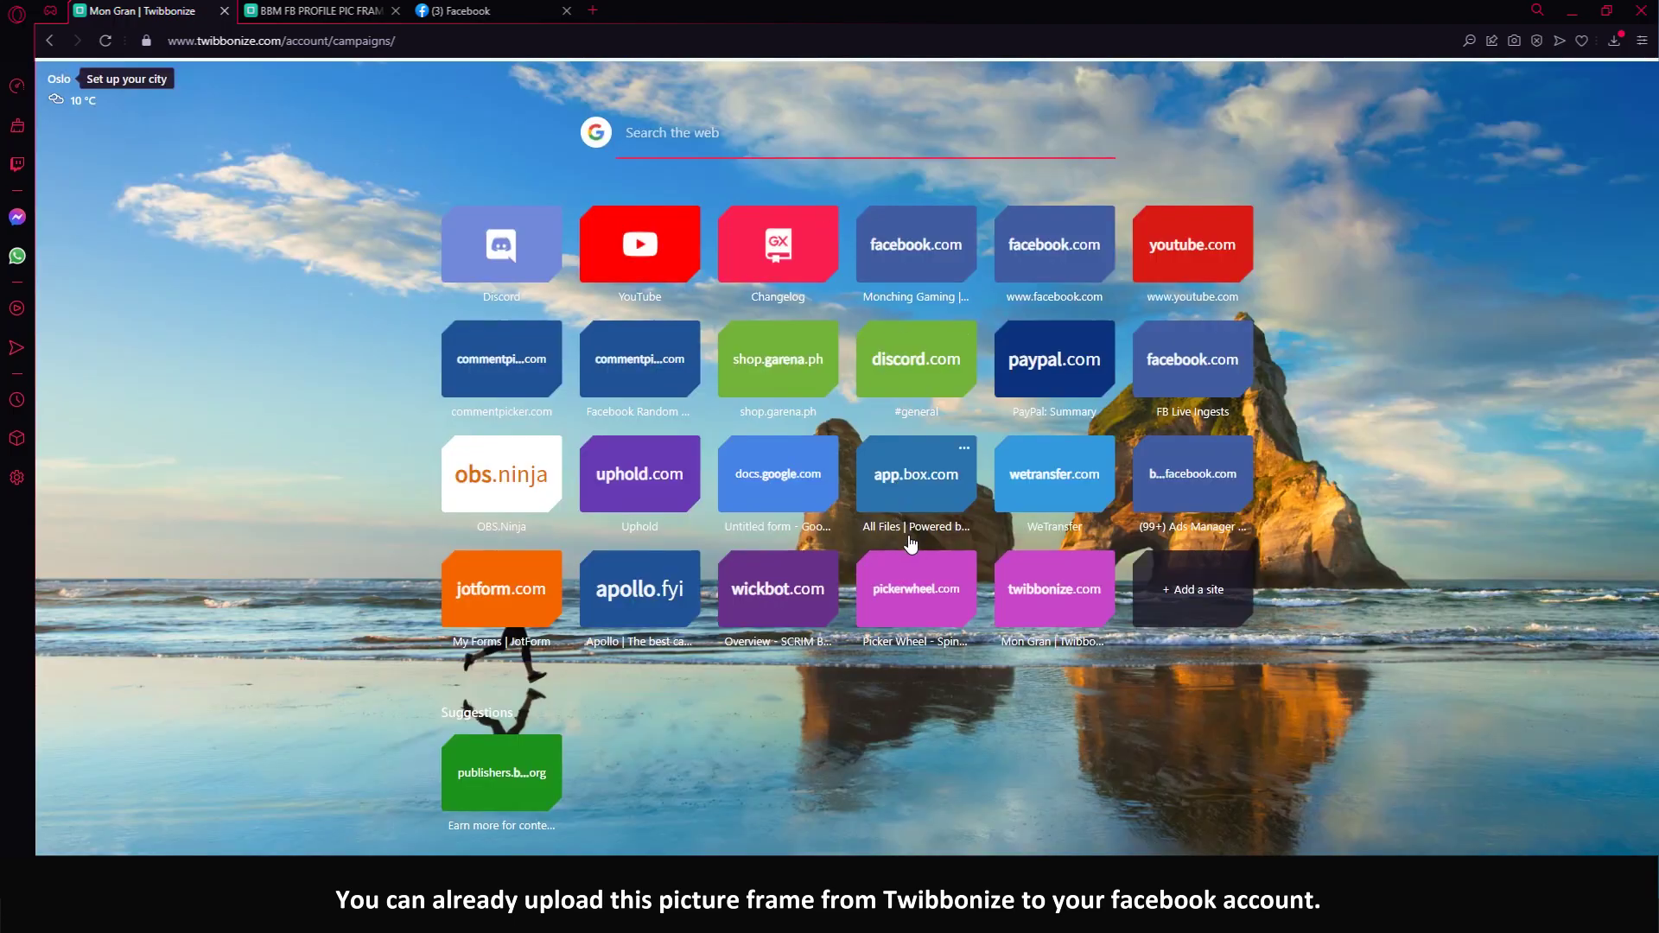
left_click(923, 261)
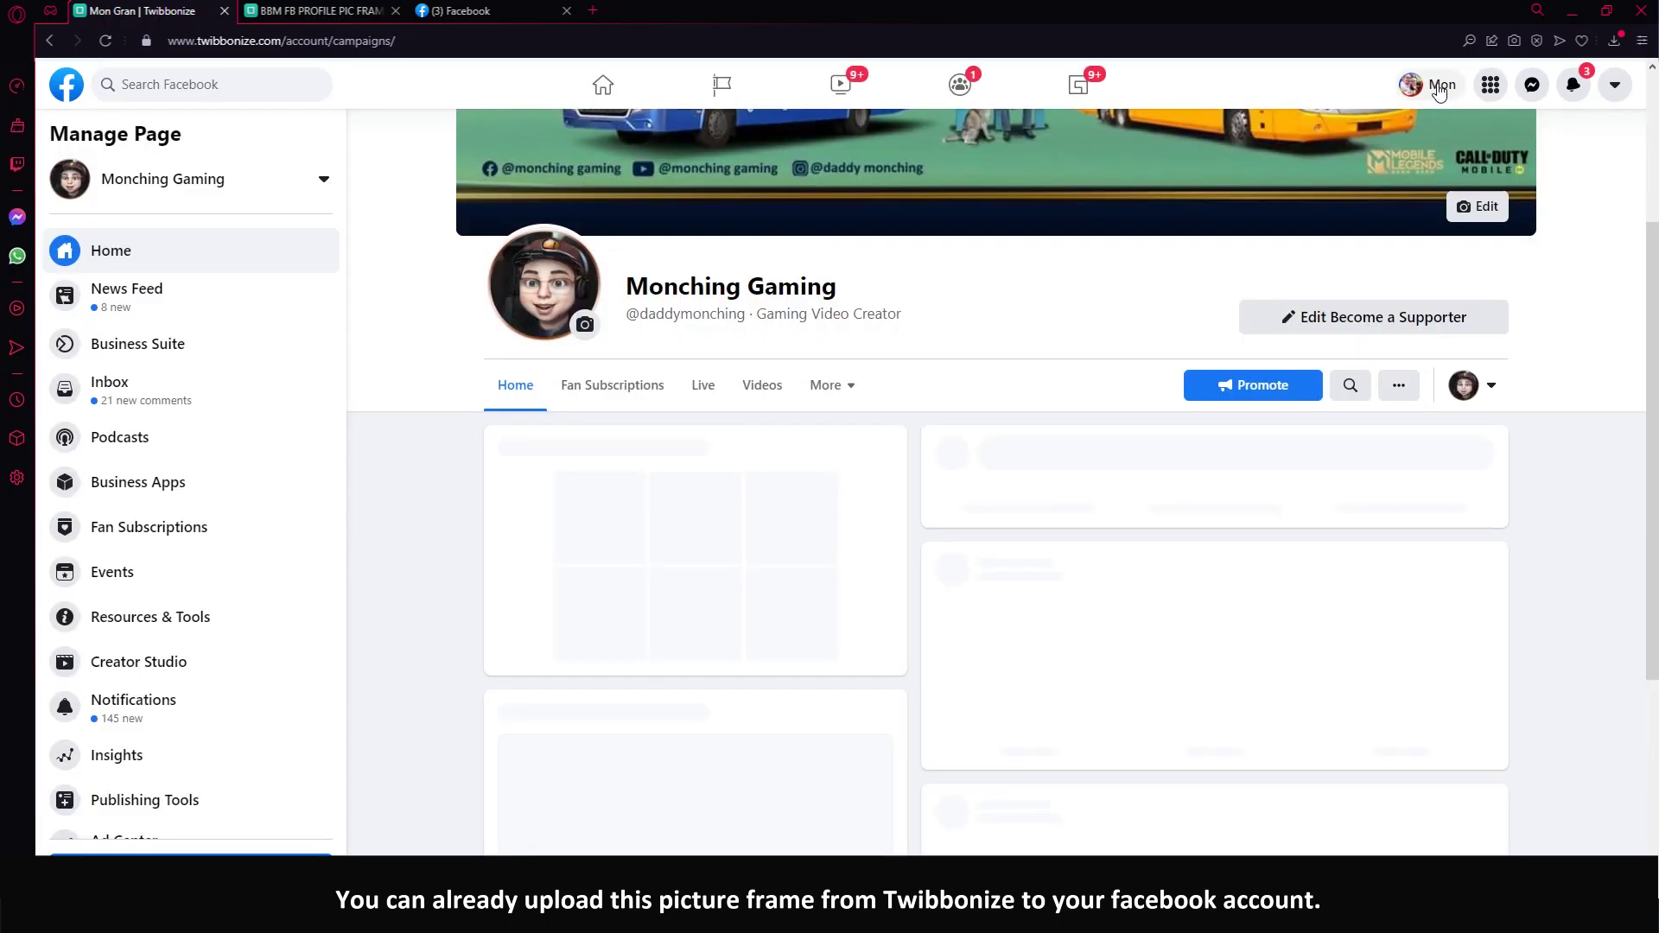
left_click(1431, 90)
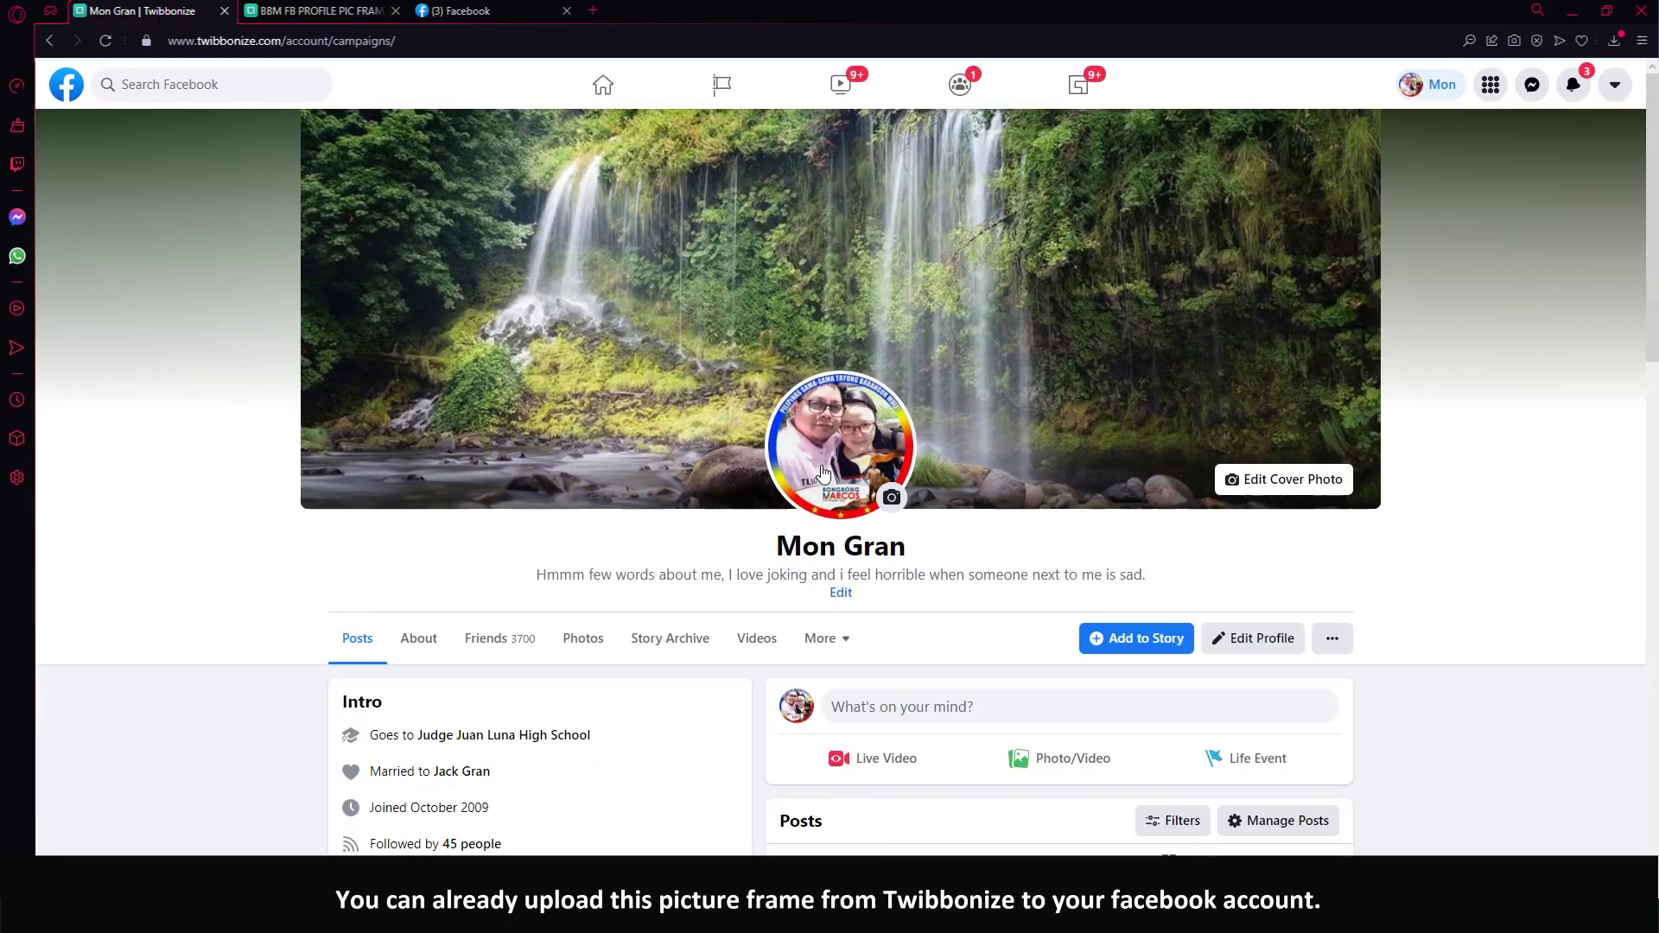
left_click(834, 466)
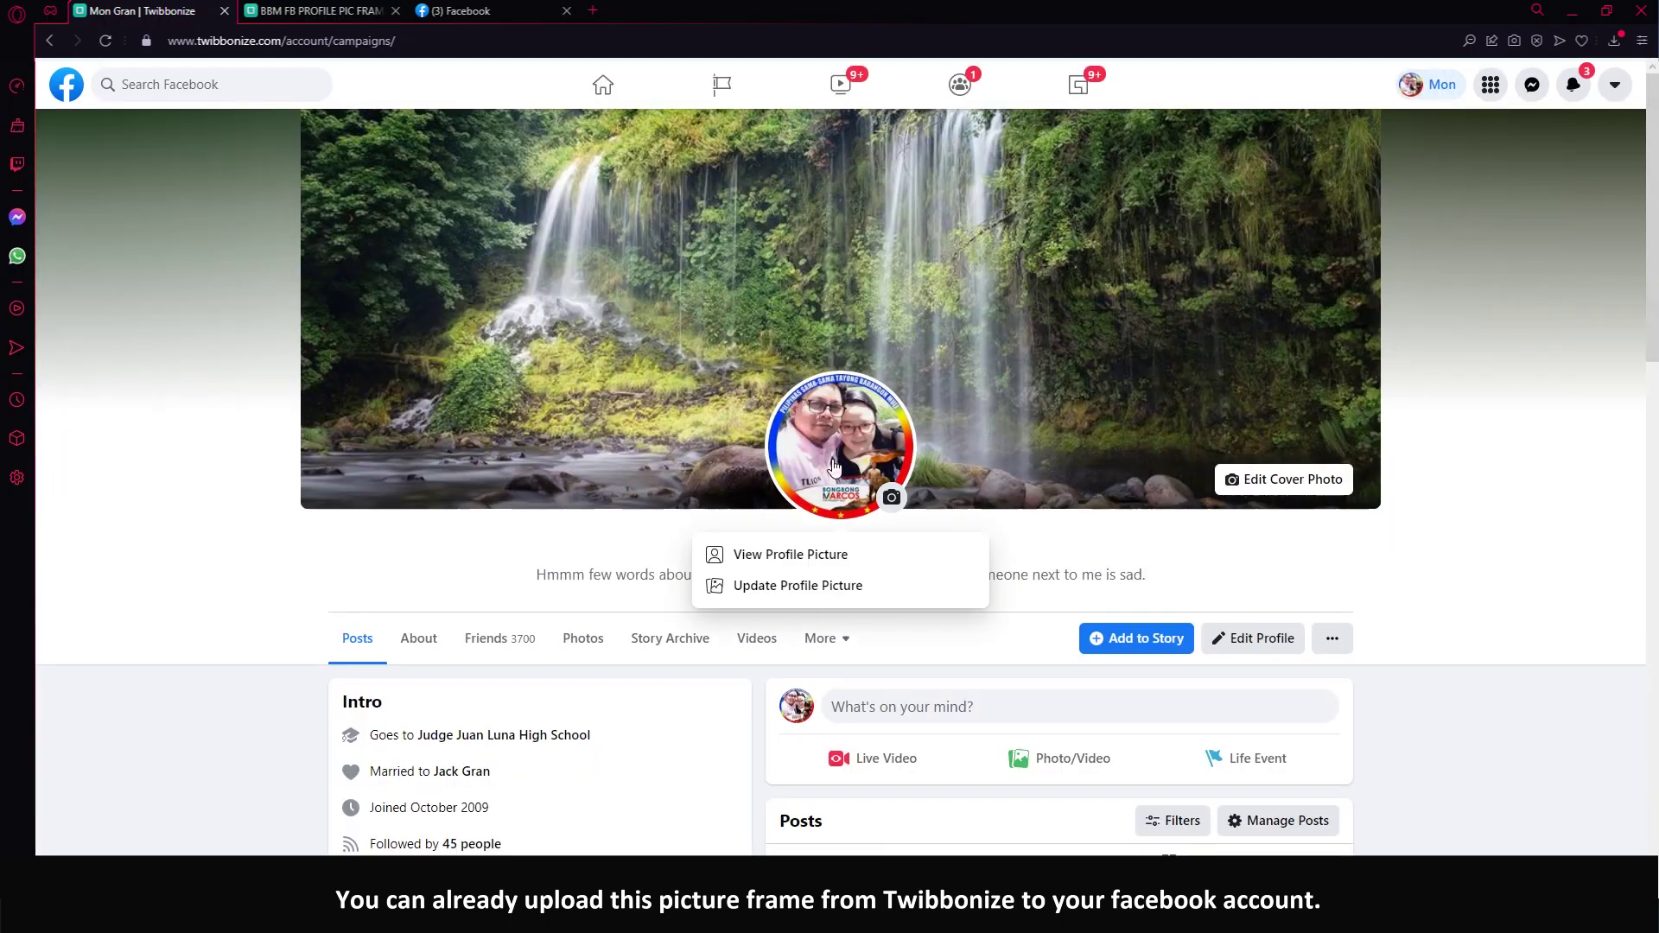
left_click(807, 560)
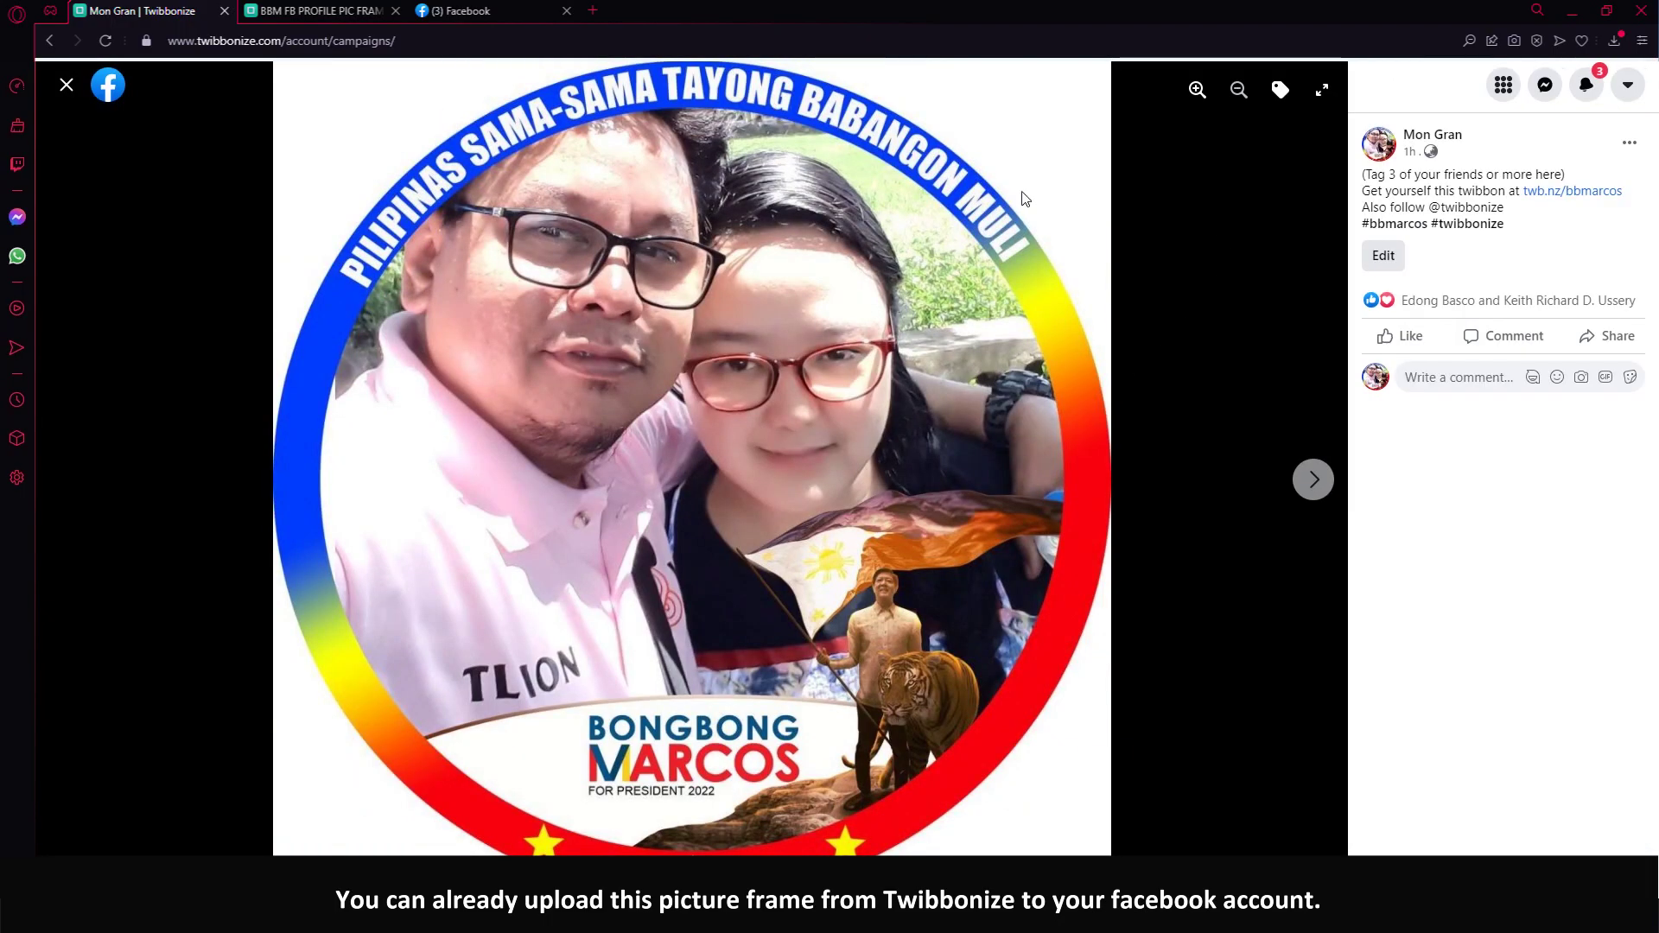